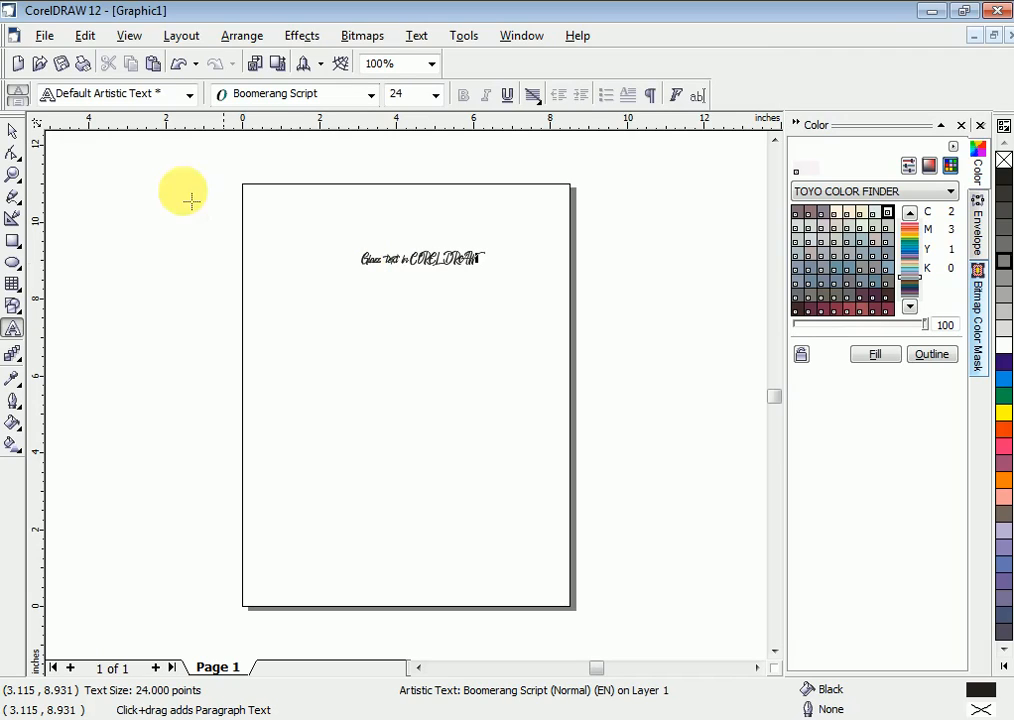
# Step: Set the "Glass text in COREL DRAW" title in Arial, enlarge it to about 31 pt and shift it left on the page
pyautogui.click(12, 131)
pyautogui.click(316, 96)
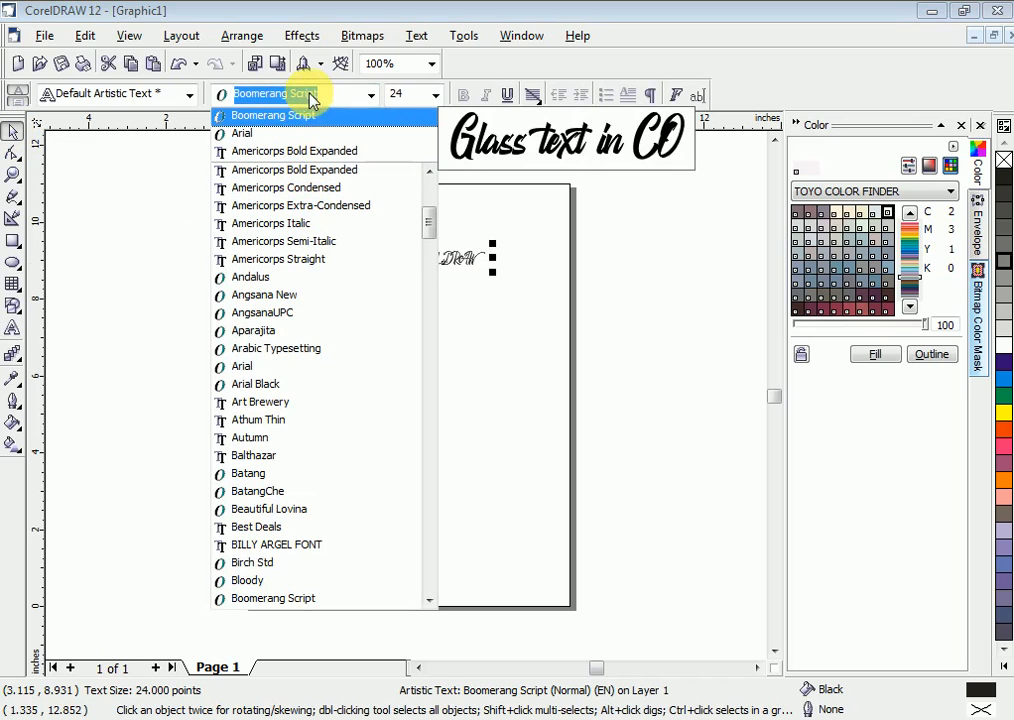
pyautogui.click(244, 133)
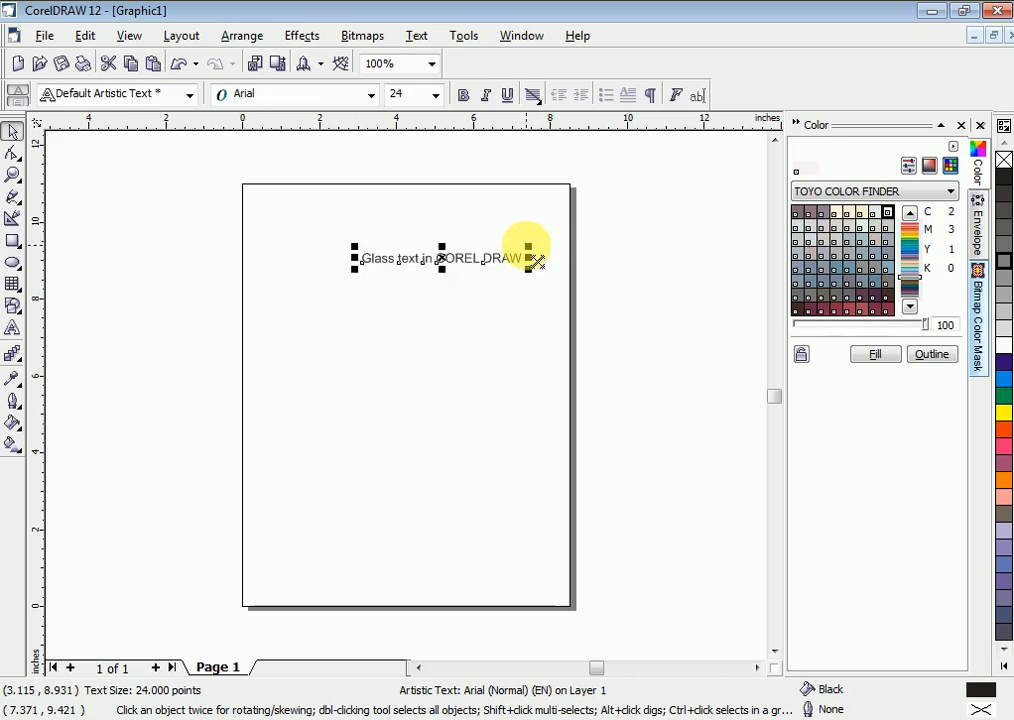
pyautogui.moveTo(527, 245); pyautogui.dragTo(551, 230)
pyautogui.moveTo(450, 261); pyautogui.dragTo(428, 262)
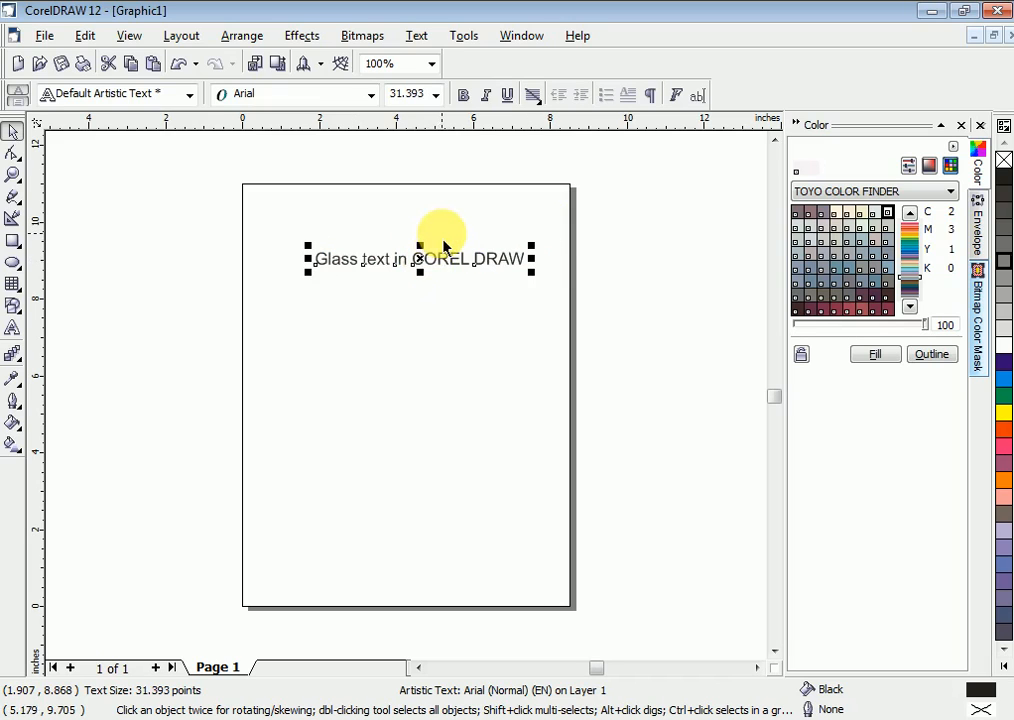
# Step: Move the title up close to the page's upper edge, at about 10 inches on the vertical ruler
pyautogui.press('F2')
pyautogui.moveTo(274, 226); pyautogui.dragTo(597, 359)
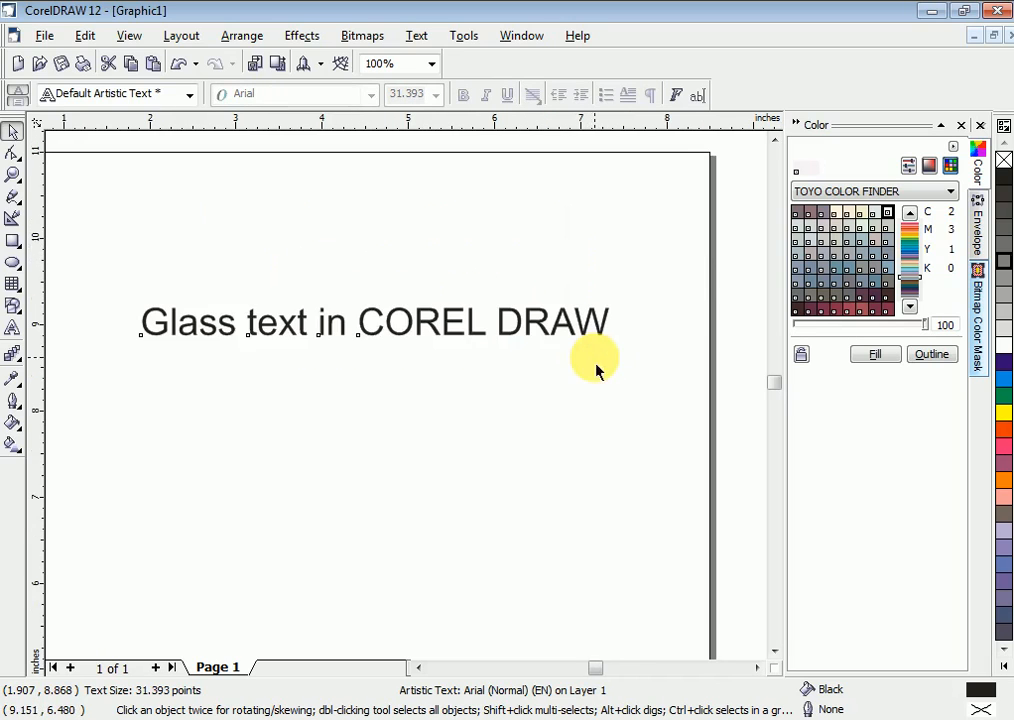
pyautogui.click(466, 372)
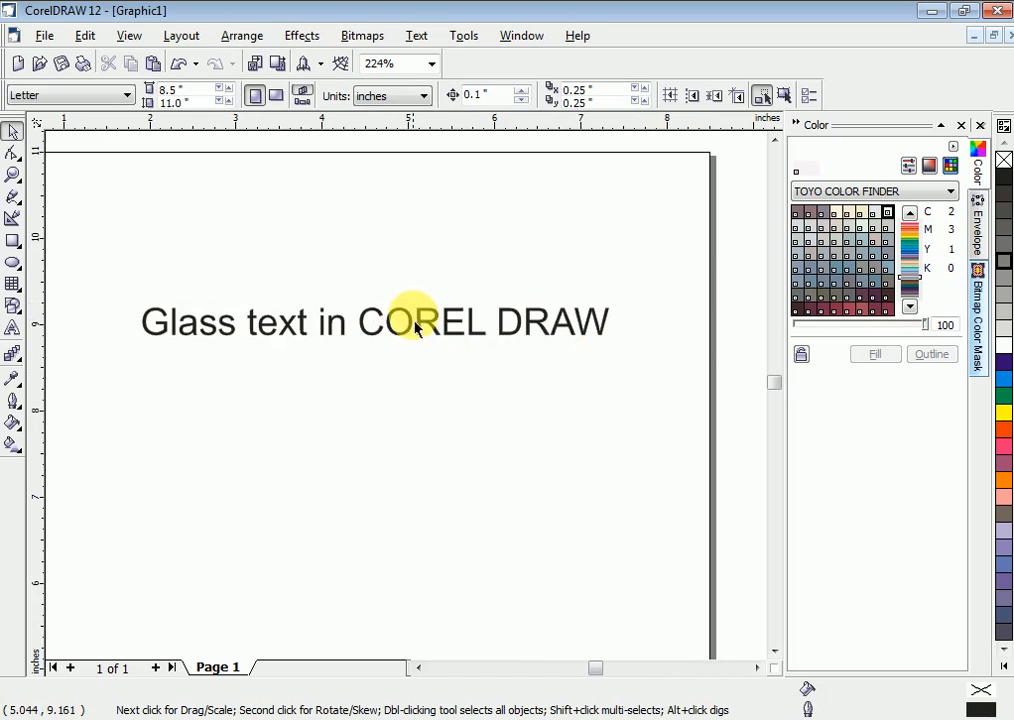
pyautogui.moveTo(420, 322); pyautogui.dragTo(399, 279)
pyautogui.click(404, 314)
pyautogui.press('F3')
pyautogui.press('F2')
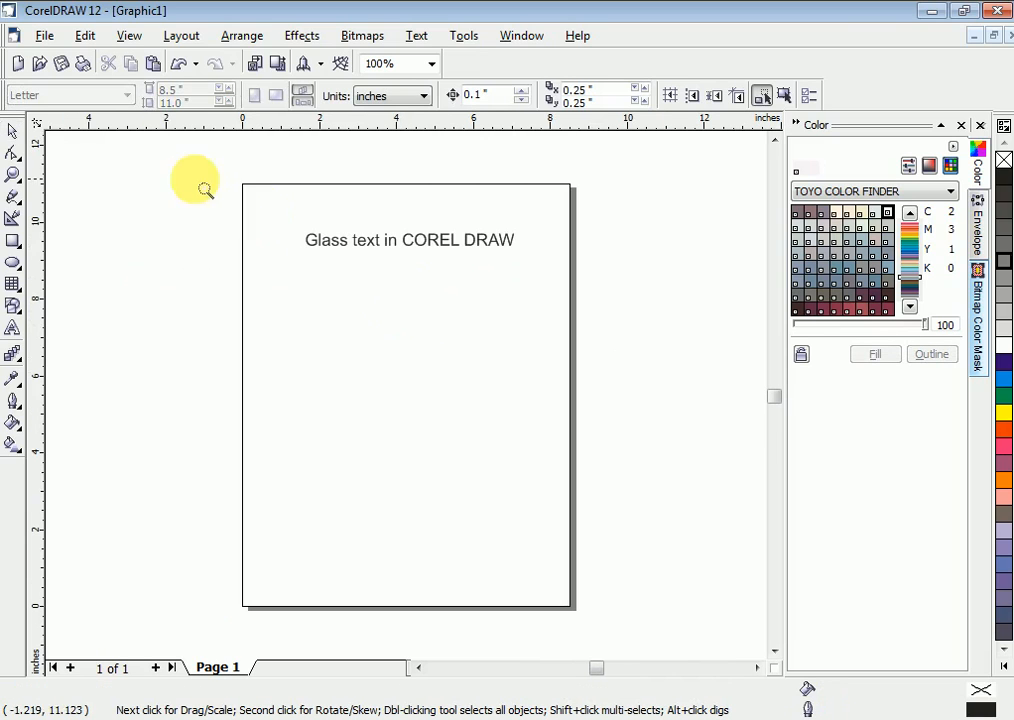
pyautogui.moveTo(205, 190); pyautogui.dragTo(647, 487)
pyautogui.moveTo(419, 256); pyautogui.dragTo(413, 228)
pyautogui.click(428, 289)
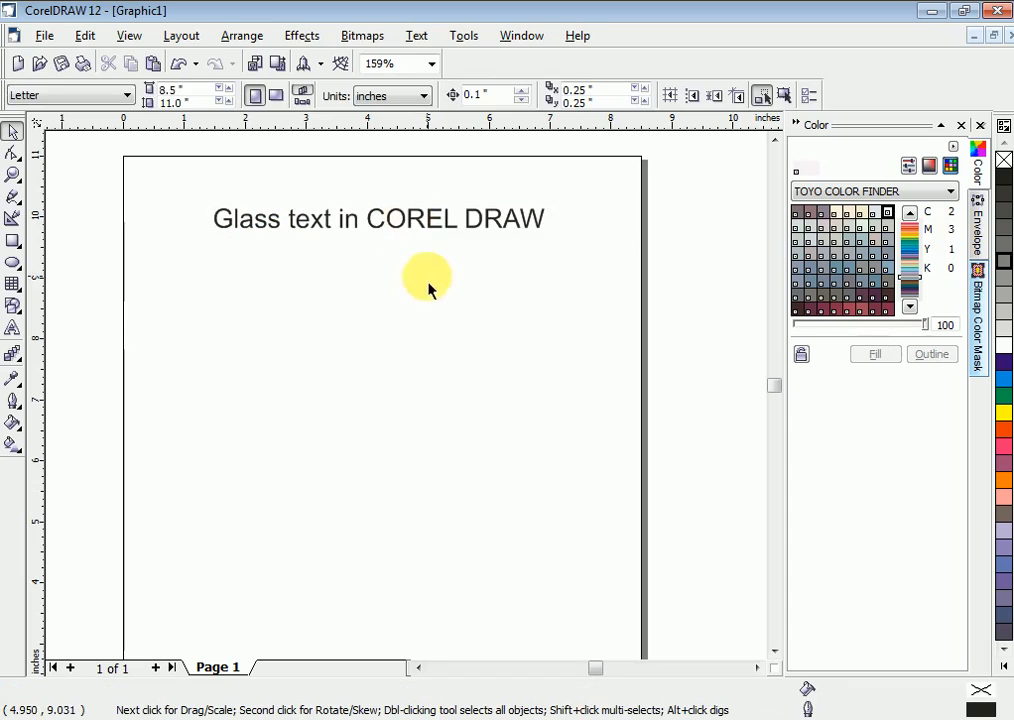
# Step: Add the artistic text "My Name" below the title
pyautogui.click(13, 334)
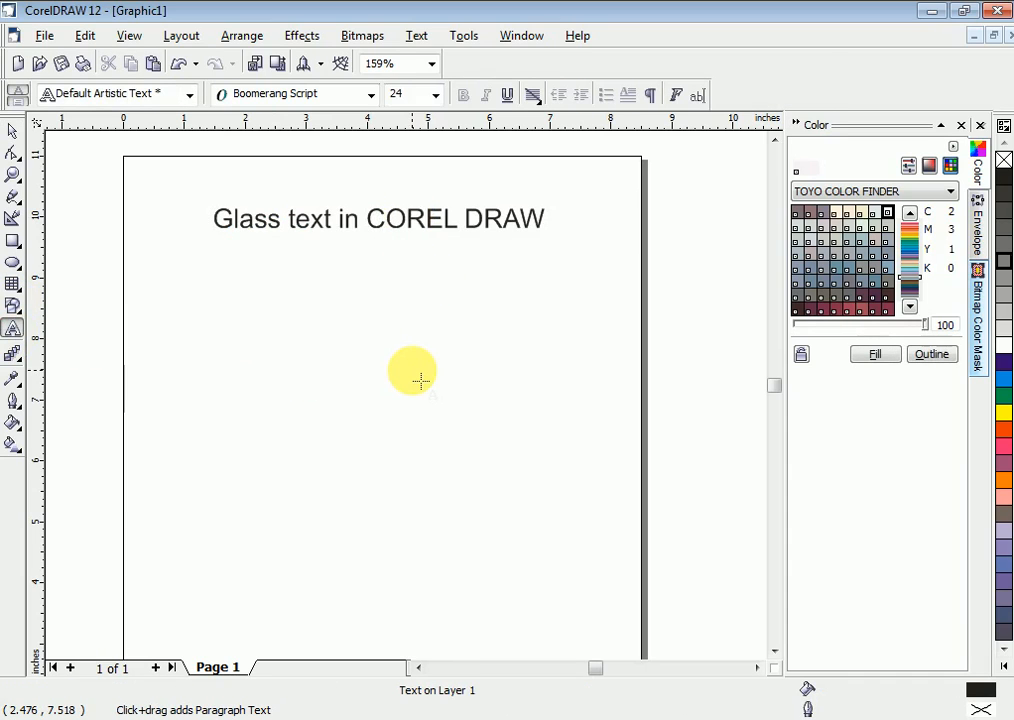
pyautogui.write('My N')
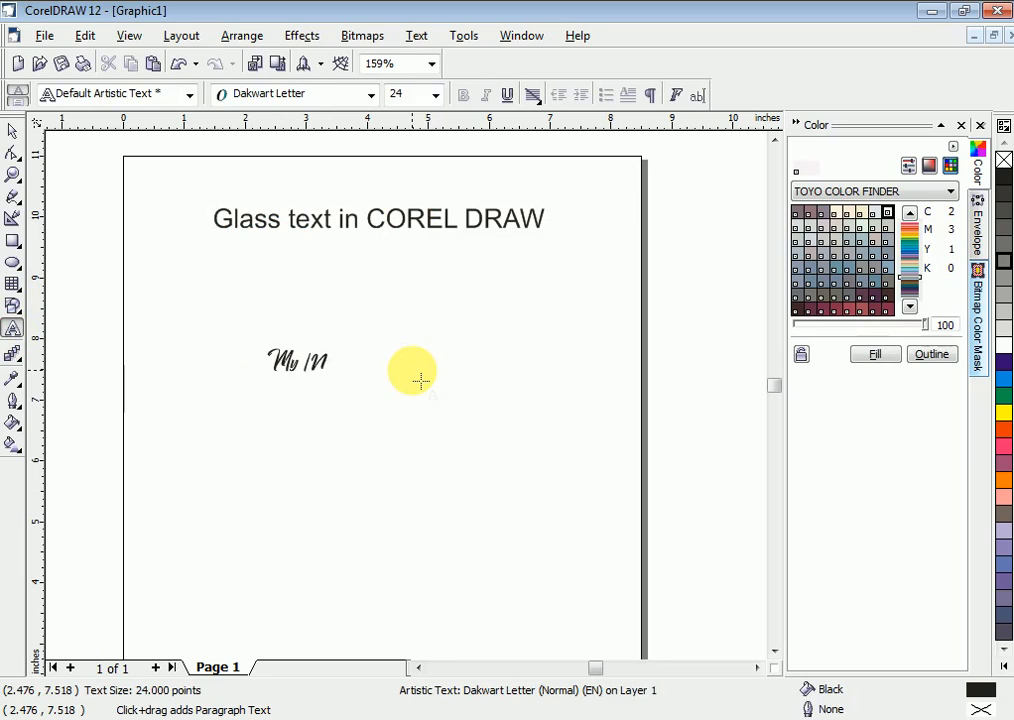
pyautogui.press('BackSpace')
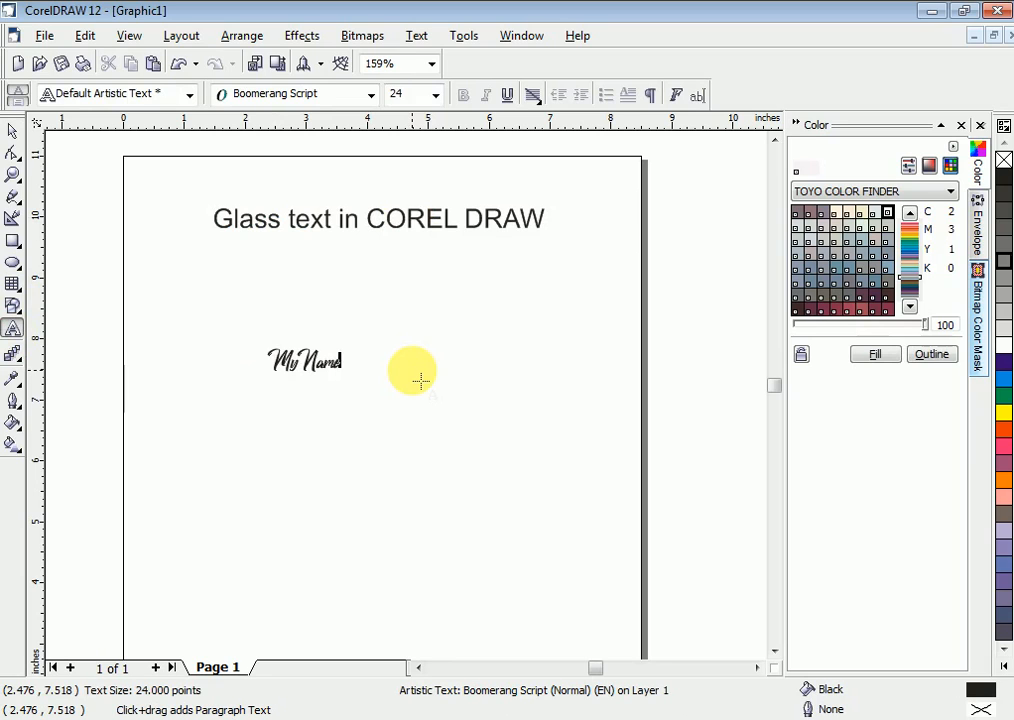
# Step: Set the "My Name" text in the Coaster font, enlarged to about 99 pt and roughly centred beneath the title
pyautogui.click(13, 131)
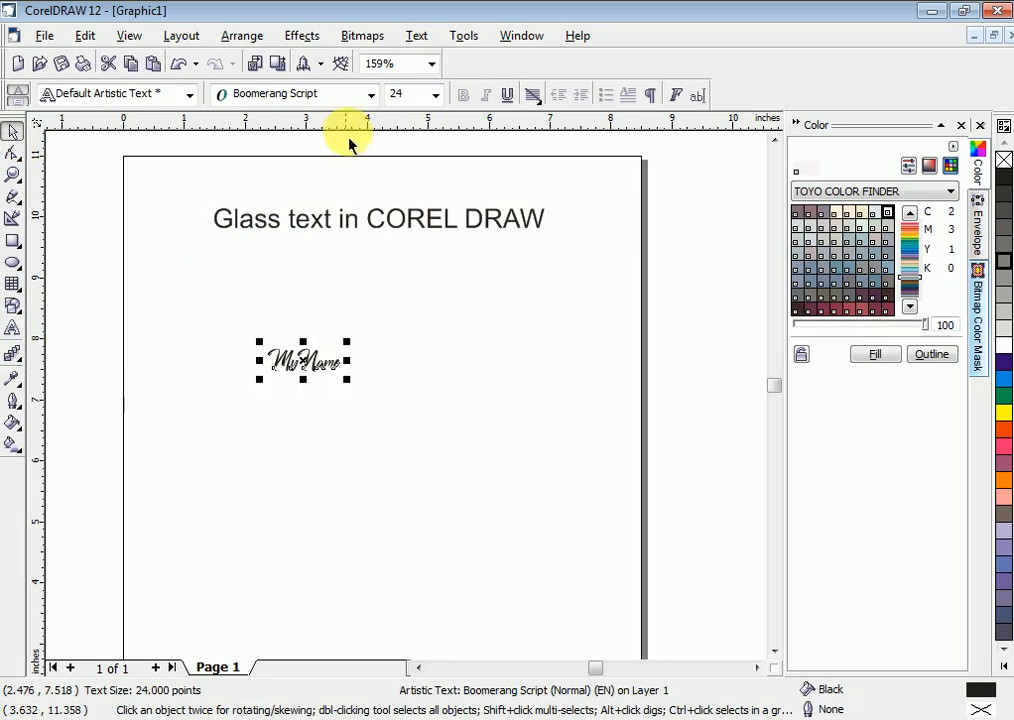
pyautogui.click(371, 94)
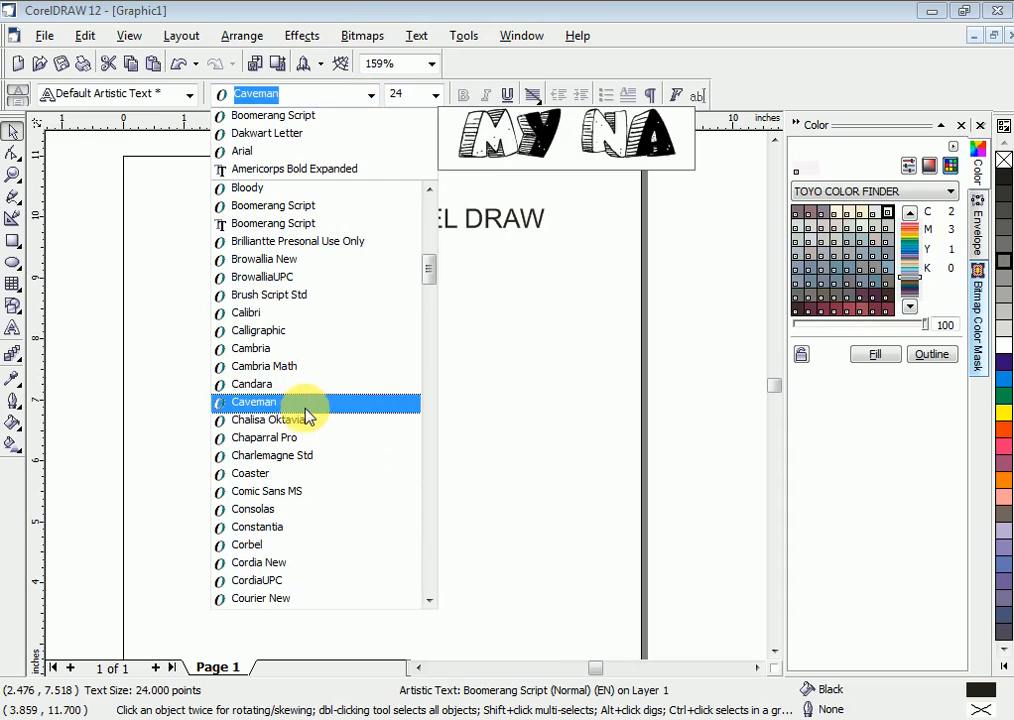
pyautogui.click(315, 476)
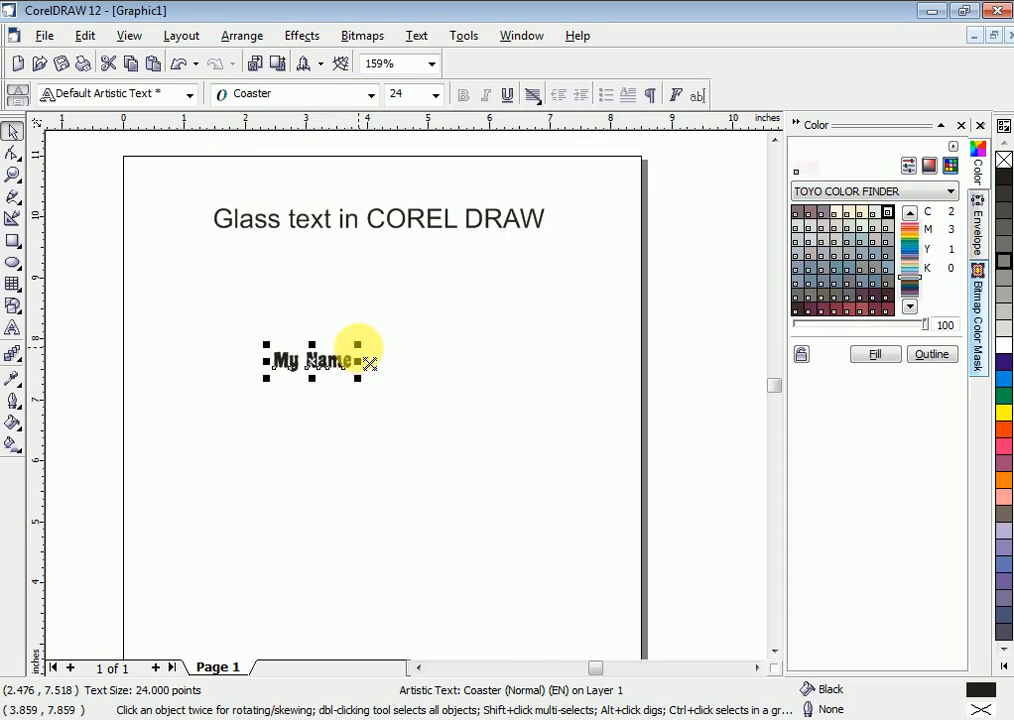
pyautogui.moveTo(358, 348); pyautogui.dragTo(476, 258)
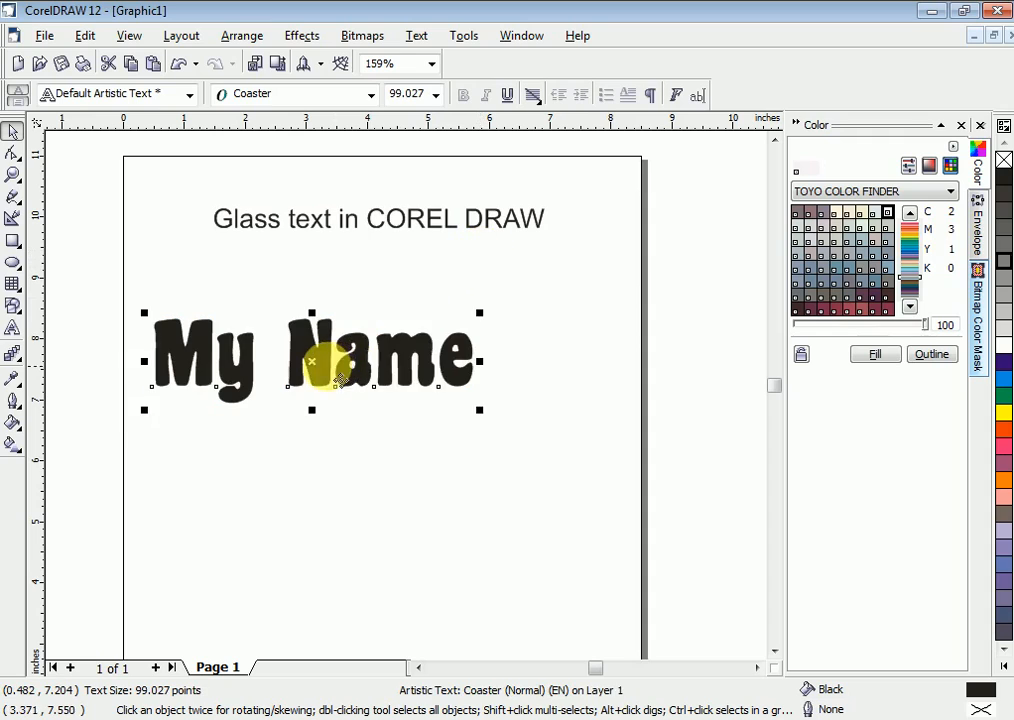
pyautogui.moveTo(322, 370); pyautogui.dragTo(408, 394)
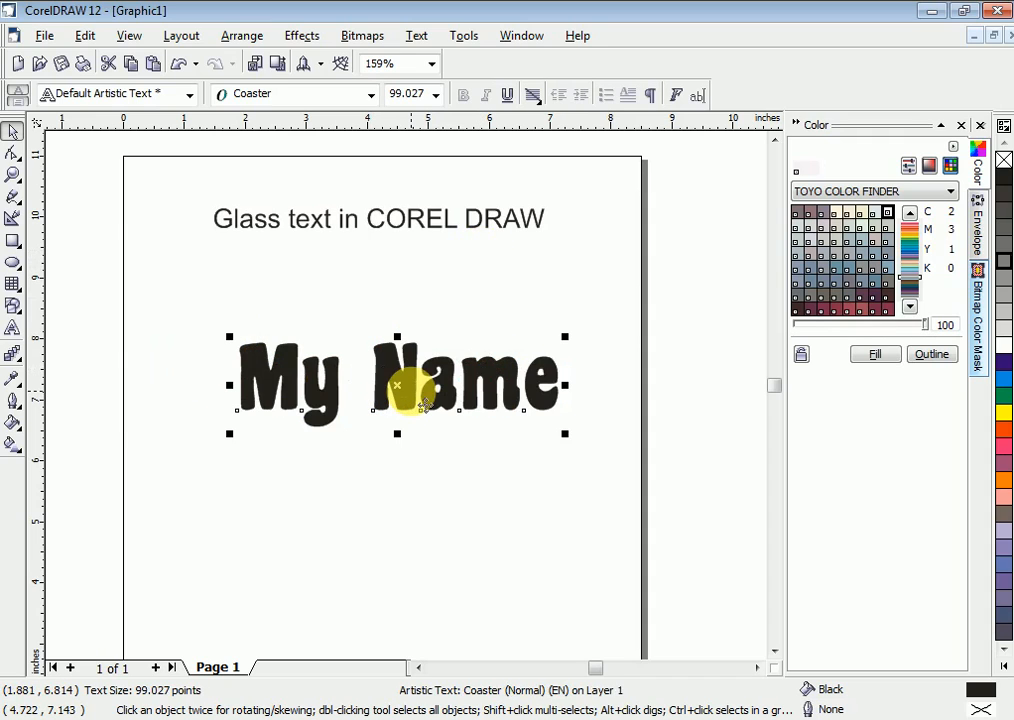
pyautogui.click(693, 631)
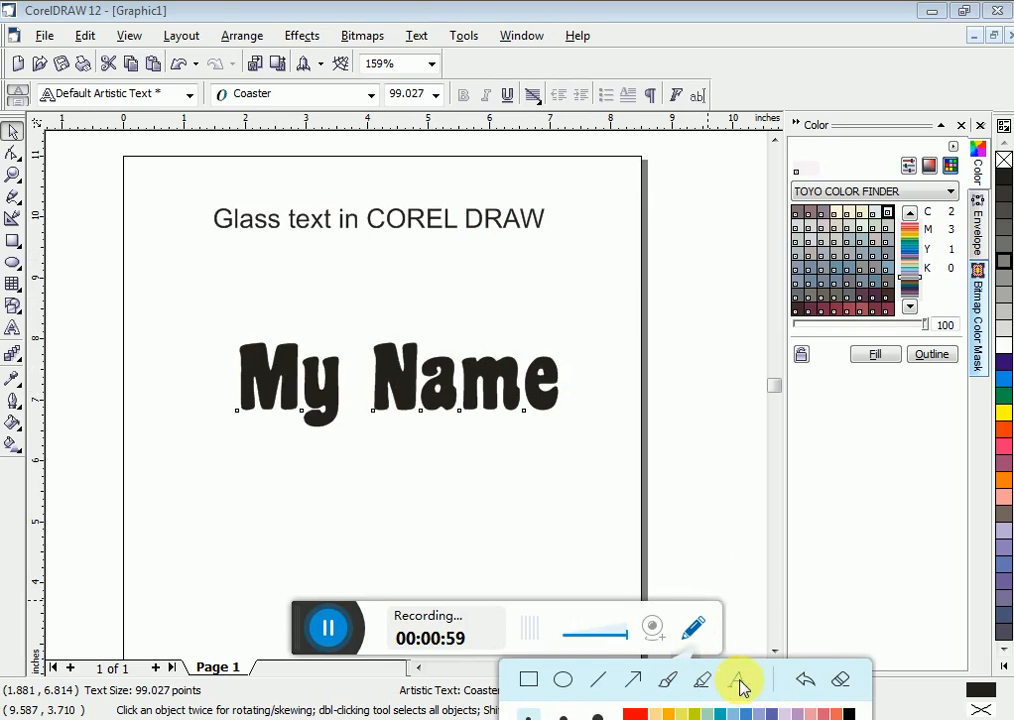
pyautogui.click(737, 680)
pyautogui.click(245, 500)
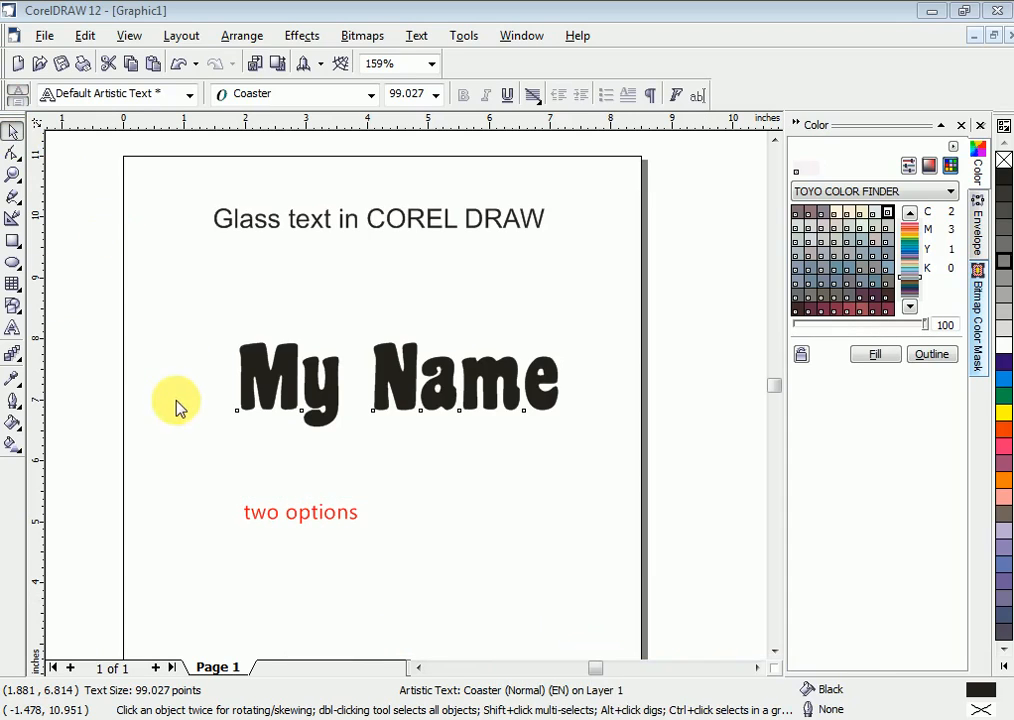
pyautogui.click(303, 530)
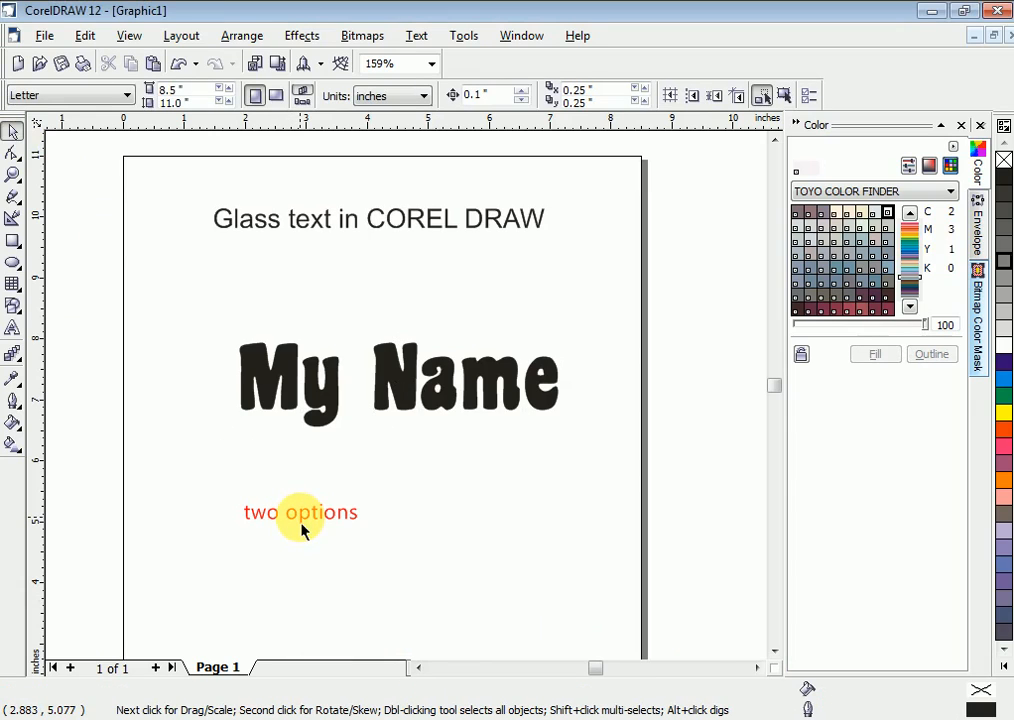
pyautogui.click(695, 627)
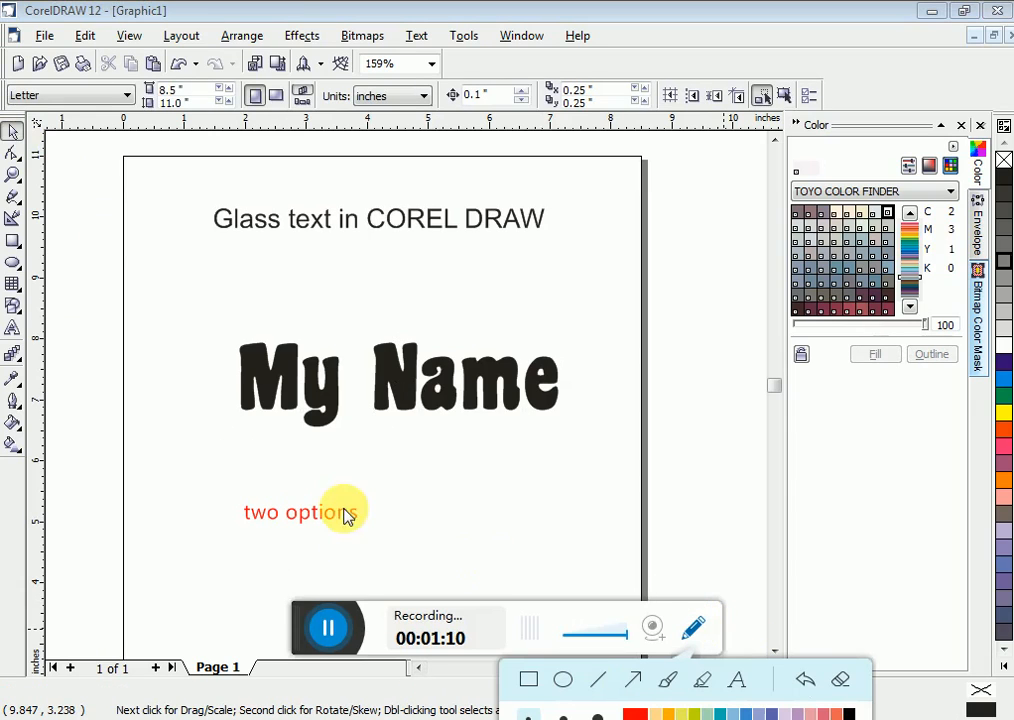
pyautogui.click(844, 682)
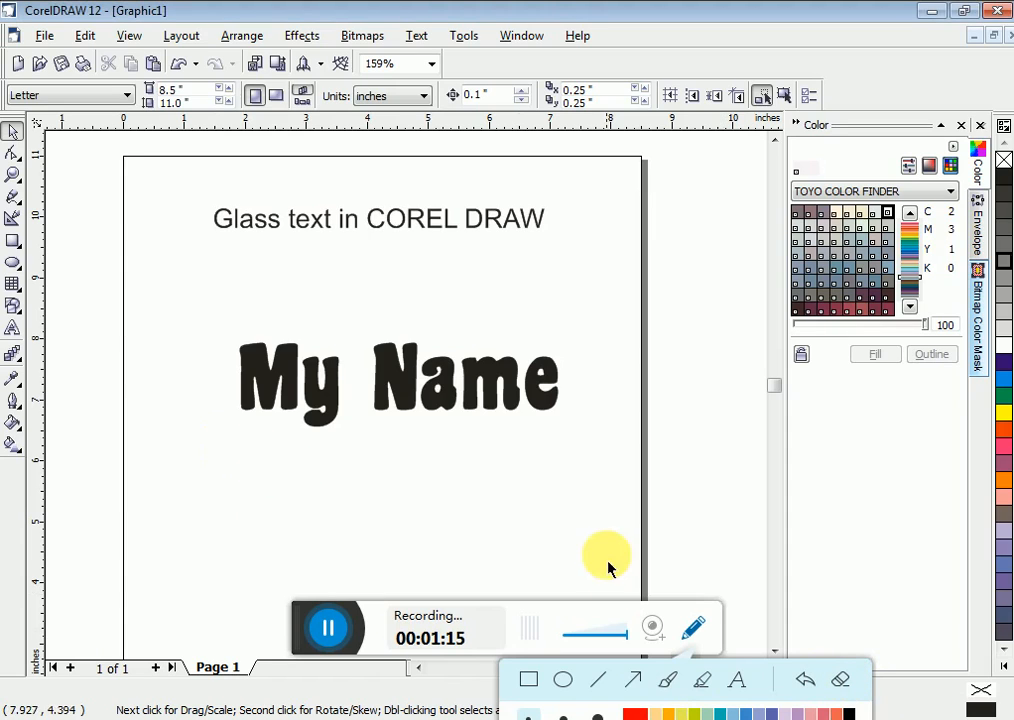
# Step: Fill the "My Name" text with a linear two-color fountain fill from pink to white at a 90-degree angle
pyautogui.click(320, 400)
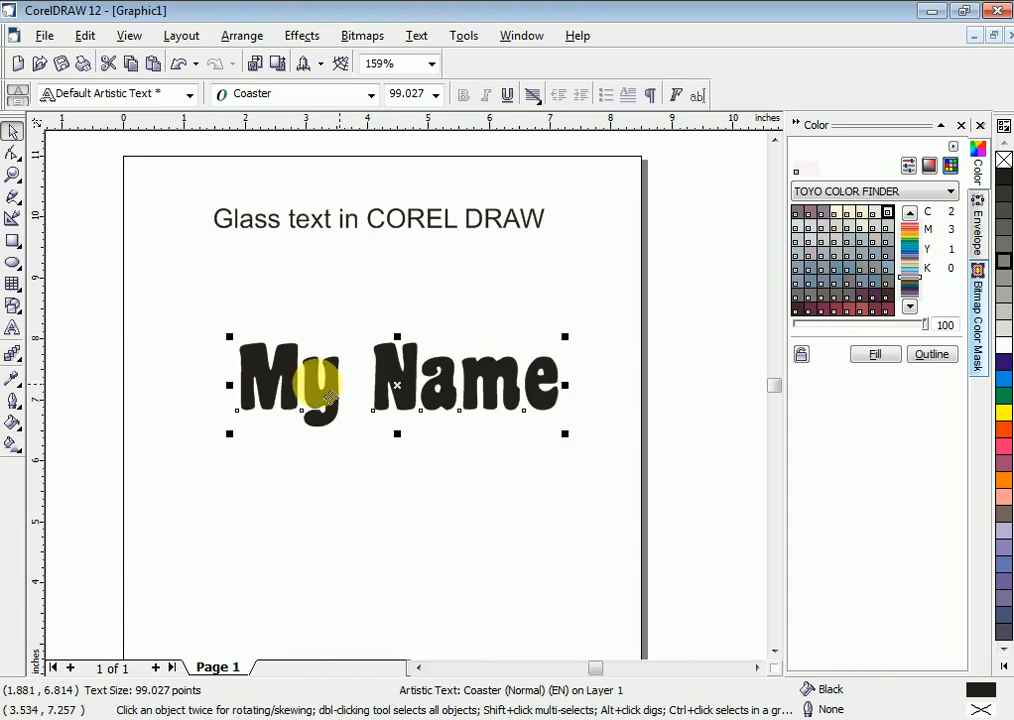
pyautogui.click(17, 405)
pyautogui.moveTo(18, 420)
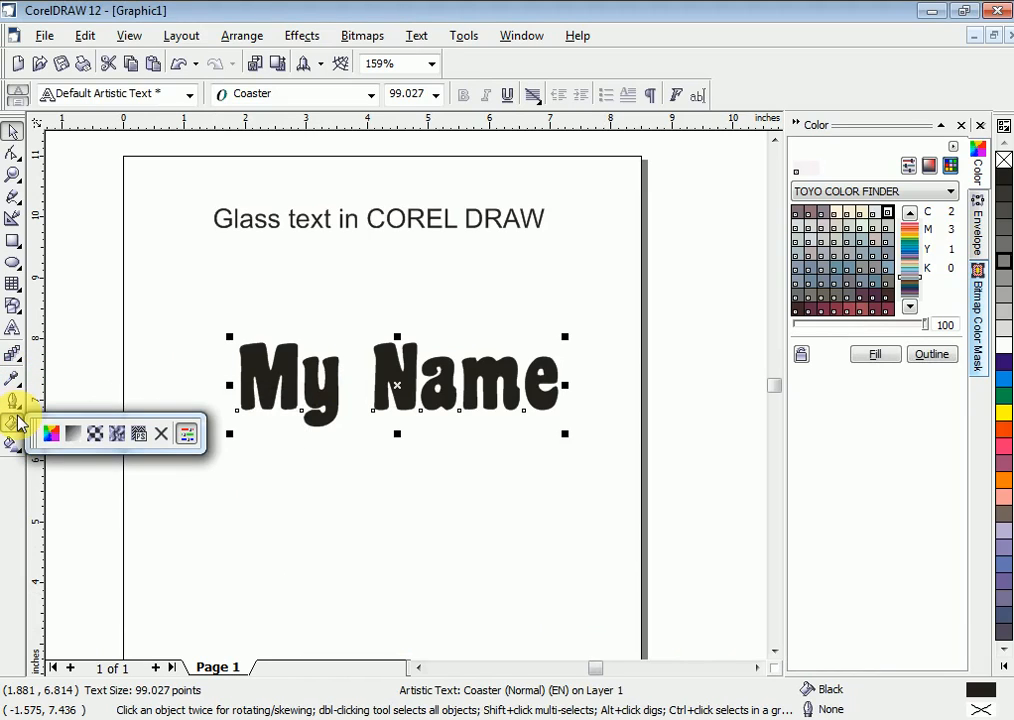
pyautogui.click(74, 434)
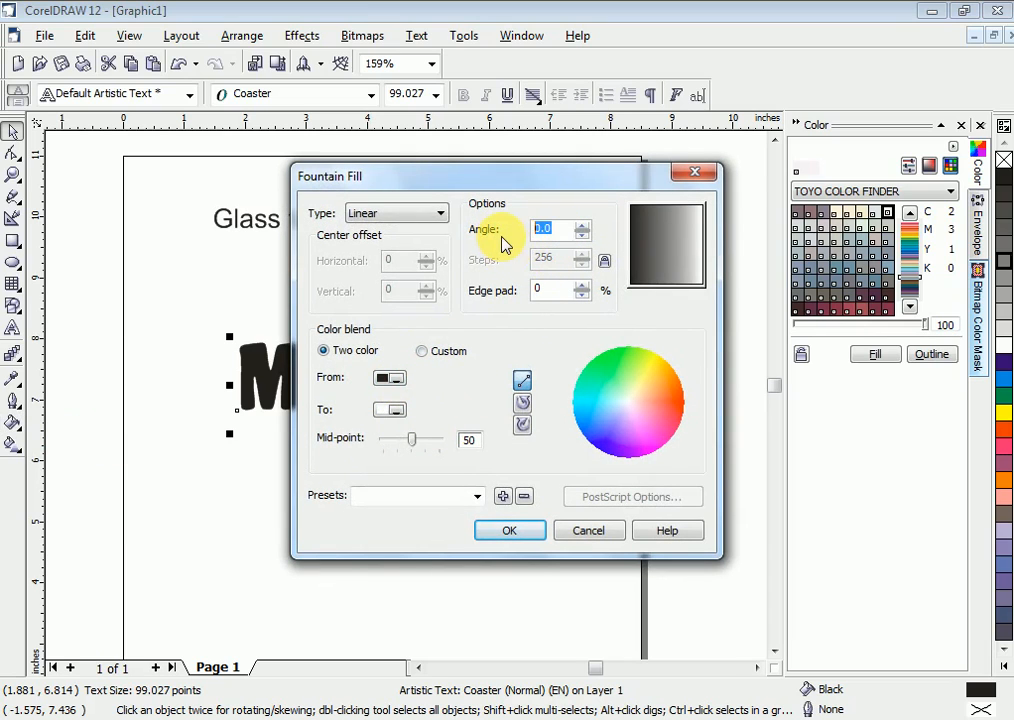
pyautogui.write('90')
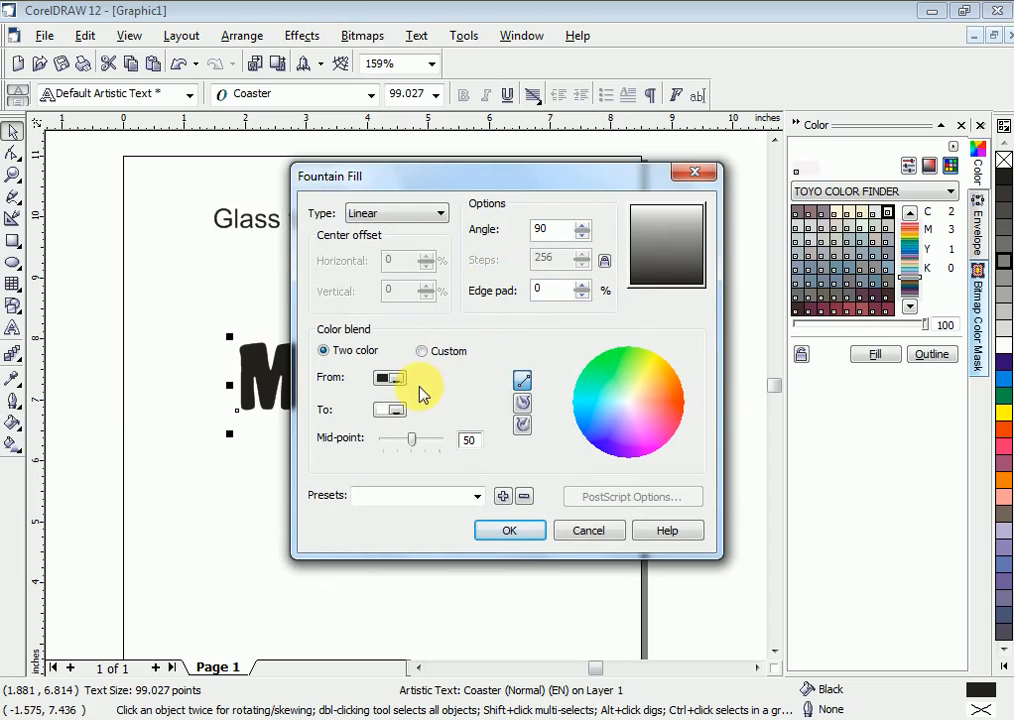
pyautogui.click(401, 383)
pyautogui.click(452, 440)
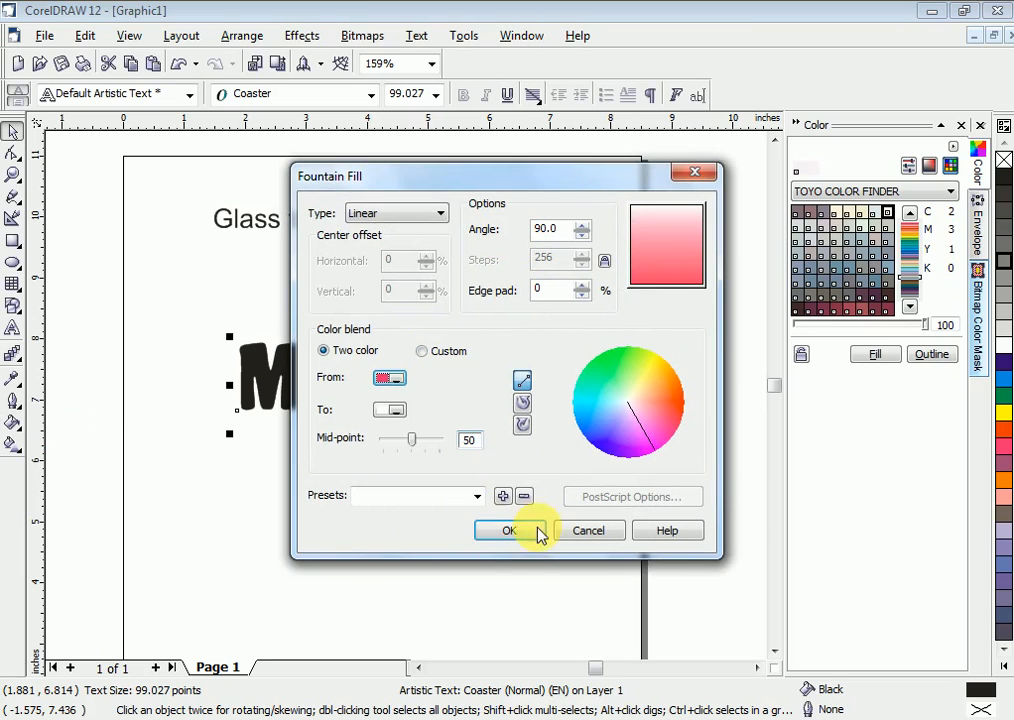
pyautogui.click(528, 532)
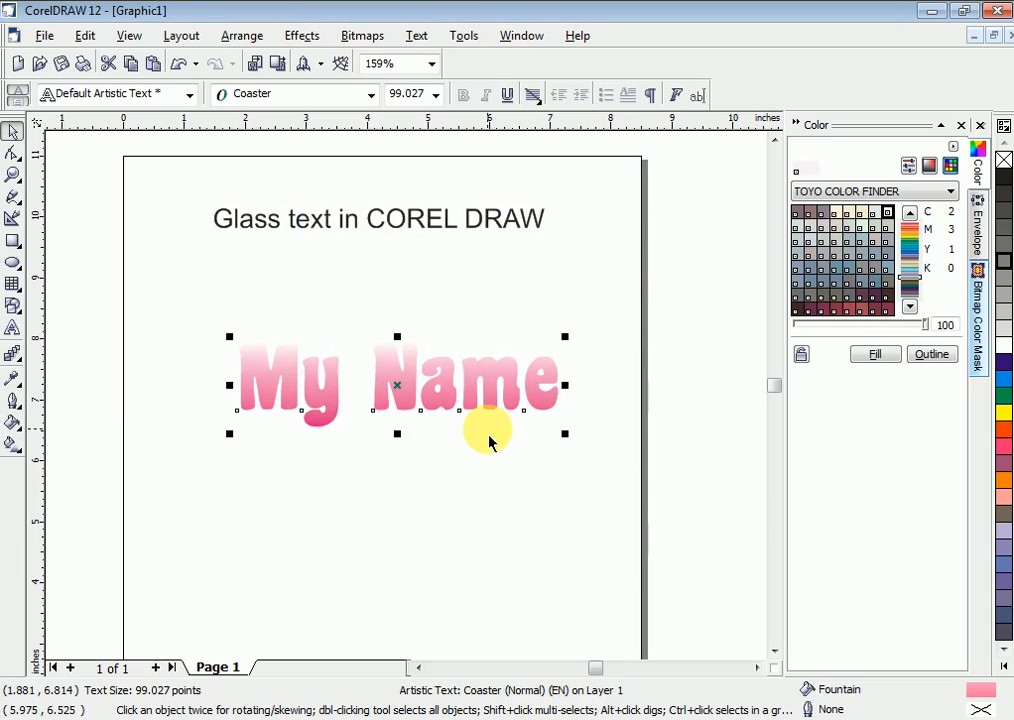
# Step: Change the starting color of the "My Name" fountain fill to light yellow
pyautogui.press('F11')
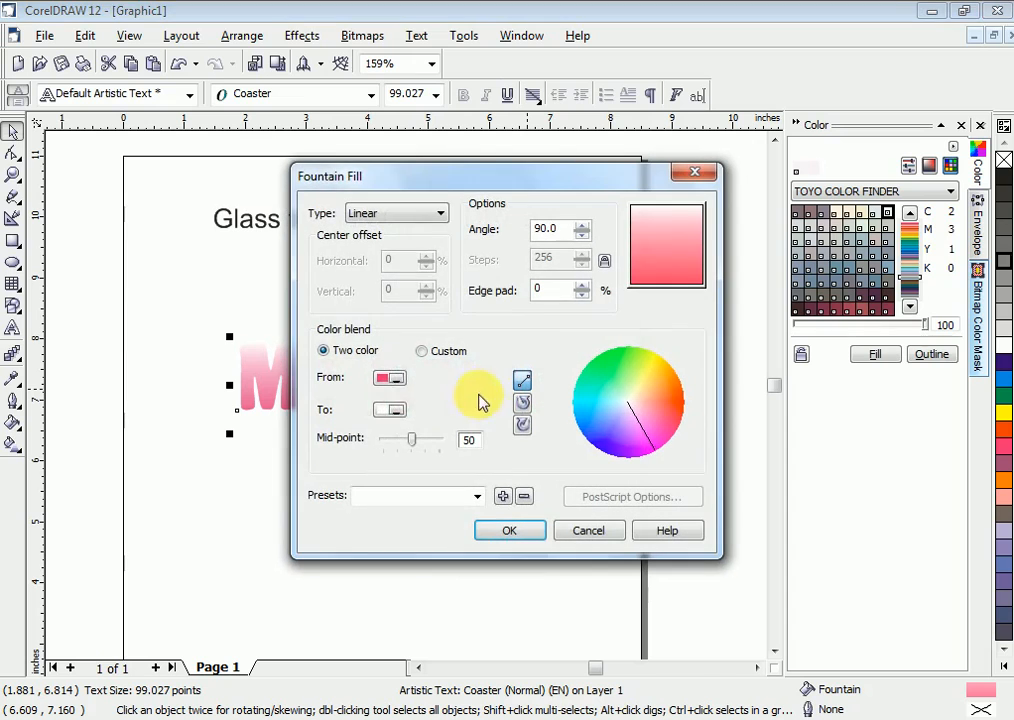
pyautogui.click(397, 390)
pyautogui.click(408, 506)
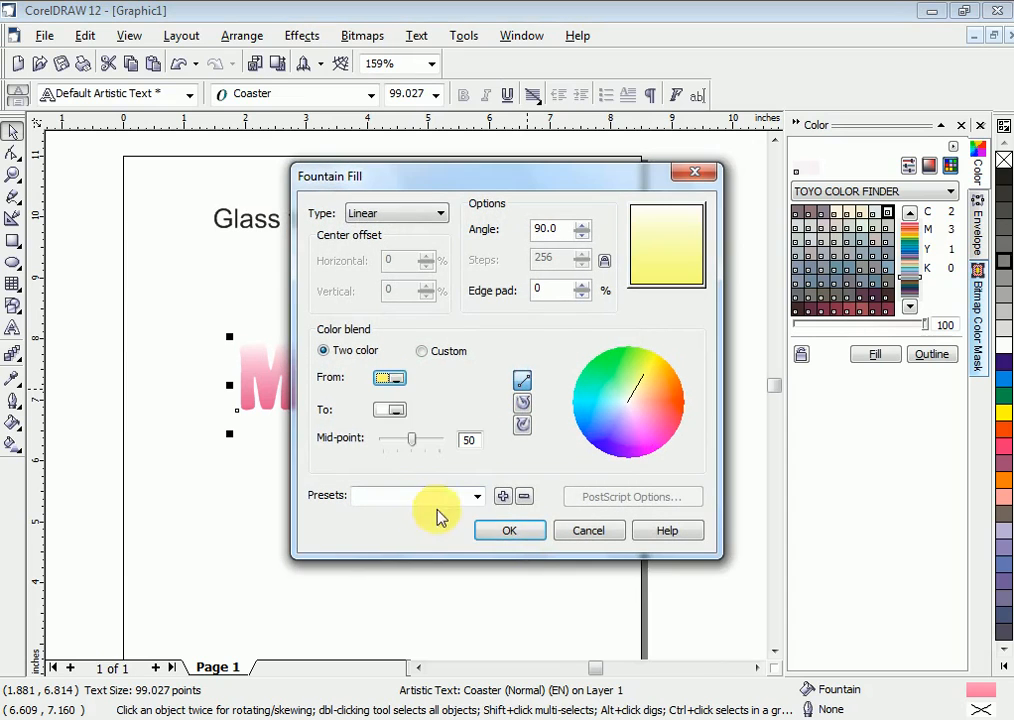
pyautogui.click(509, 531)
pyautogui.click(13, 424)
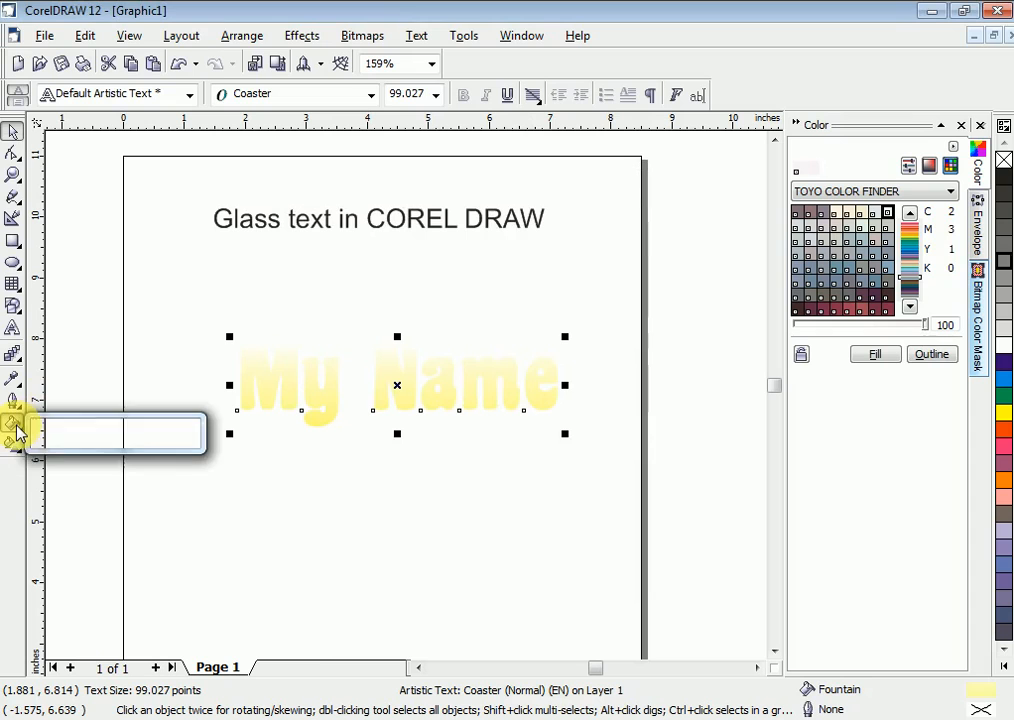
pyautogui.click(50, 434)
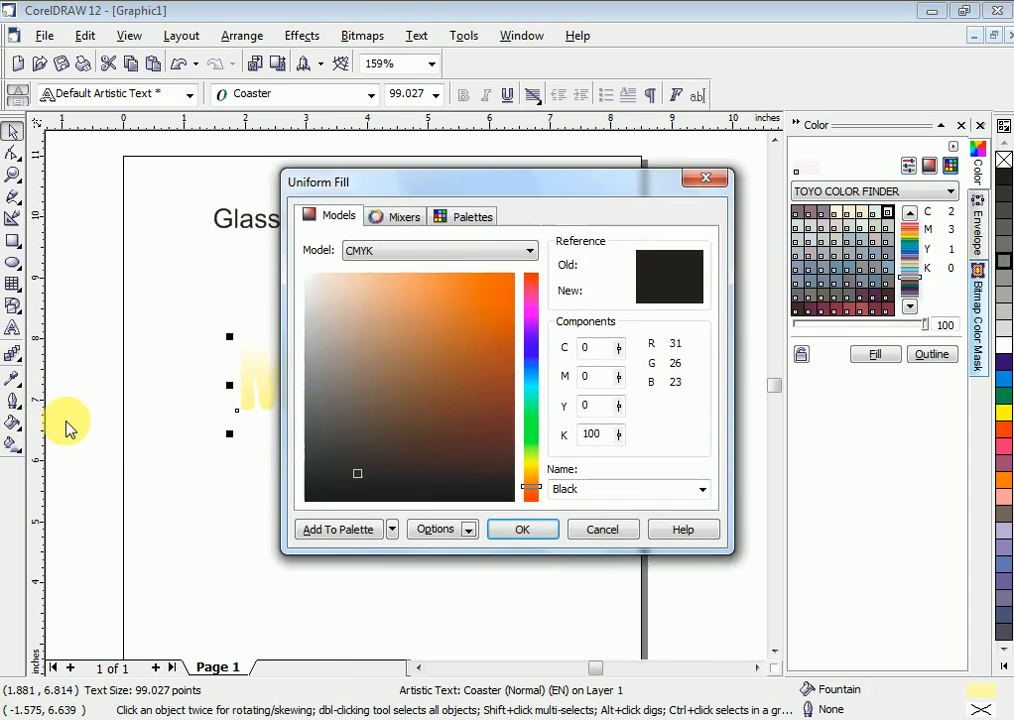
pyautogui.press('Escape')
# Step: Change the starting color of the "My Name" fountain fill to red, fading to white, and deselect the text
pyautogui.click(13, 424)
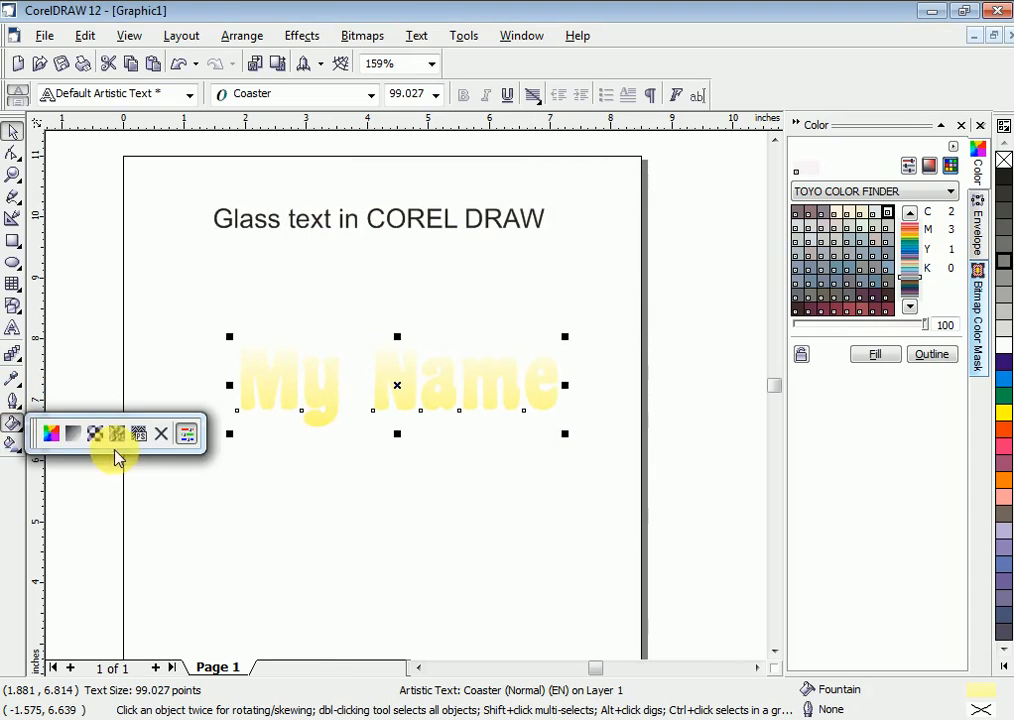
pyautogui.click(74, 433)
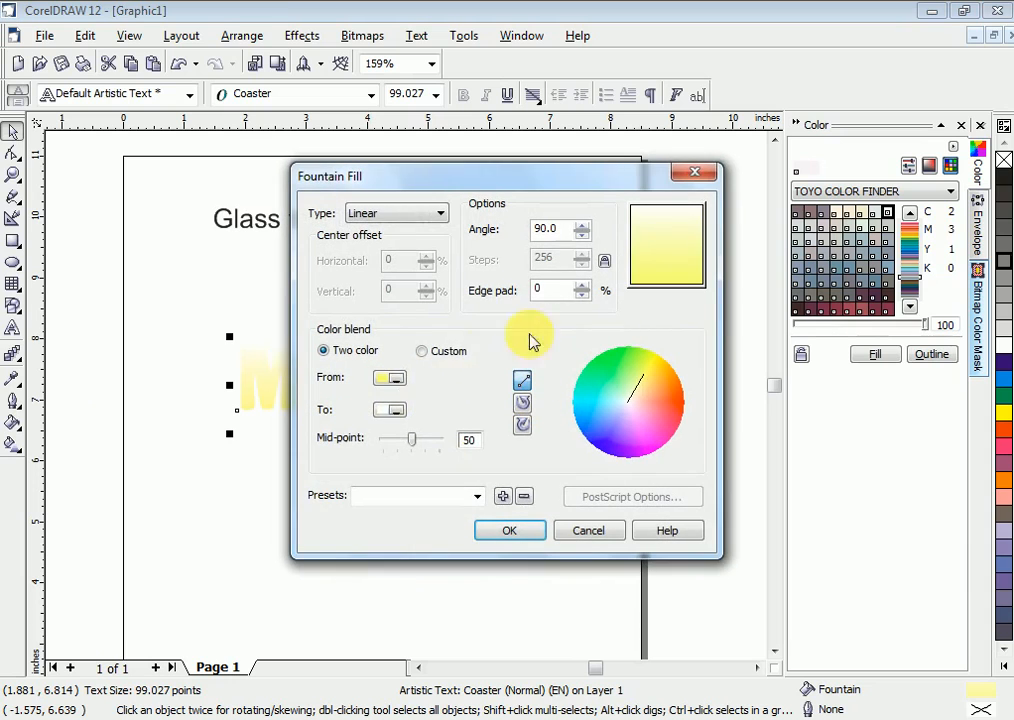
pyautogui.click(400, 381)
pyautogui.click(448, 470)
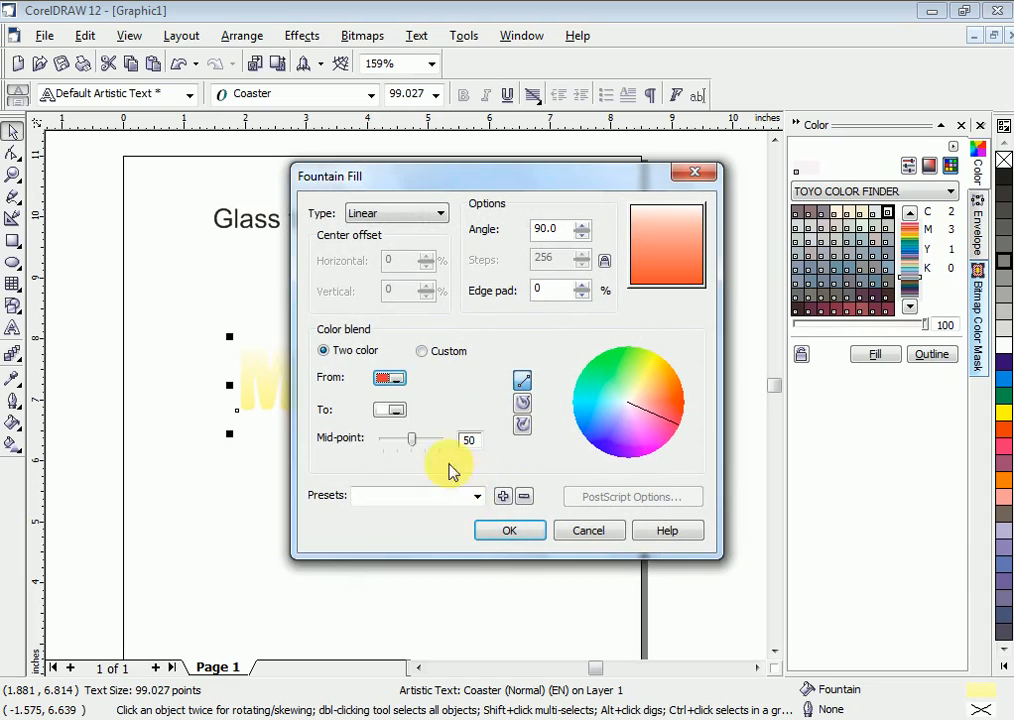
pyautogui.click(509, 531)
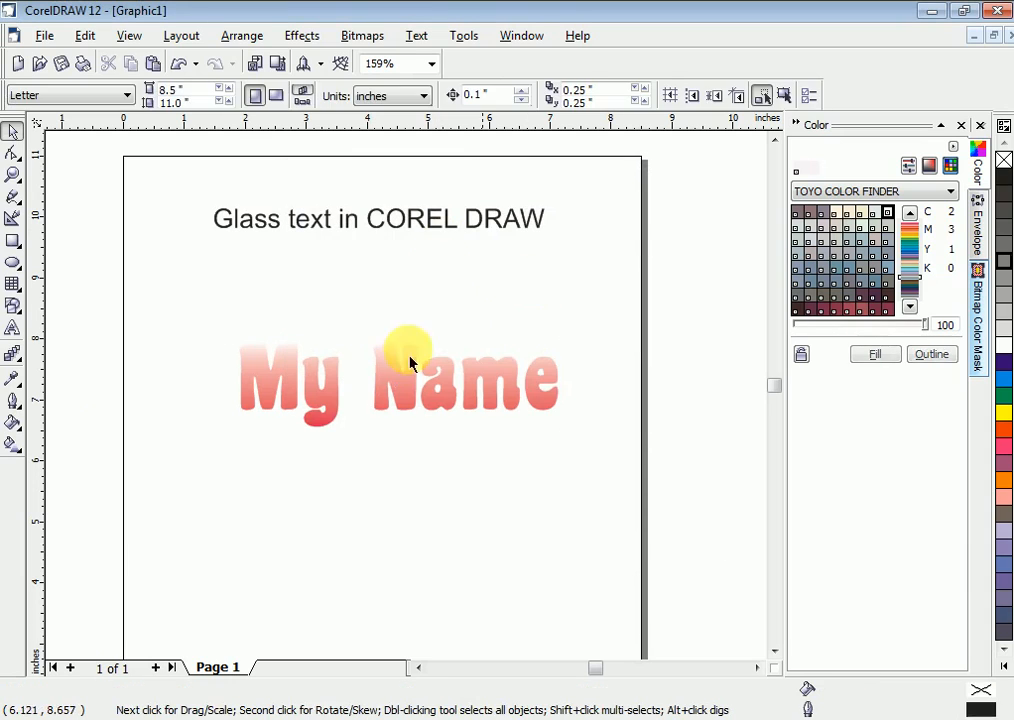
pyautogui.press('Escape')
# Step: Duplicate the red gradient "My Name" text and arrange the two copies one above the other beneath the title
pyautogui.moveTo(386, 389); pyautogui.dragTo(403, 427)
pyautogui.click(398, 308)
pyautogui.click(397, 383)
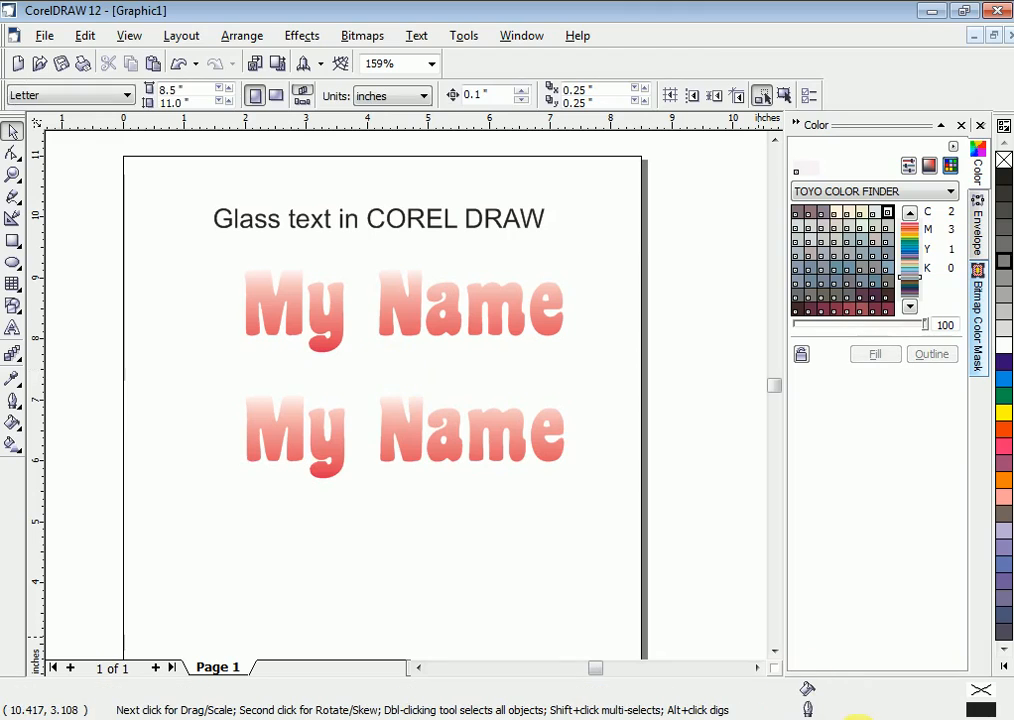
# Step: Fill the lower "My Name" text with solid black and move it about 1.1 inches further down the page
pyautogui.click(268, 425)
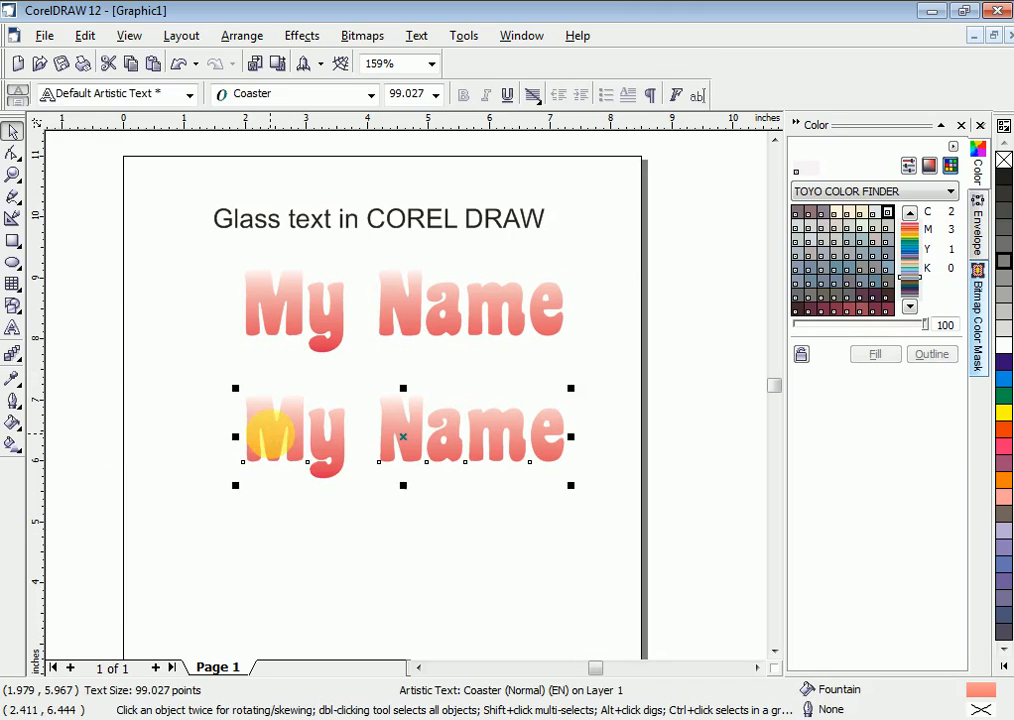
pyautogui.click(1004, 178)
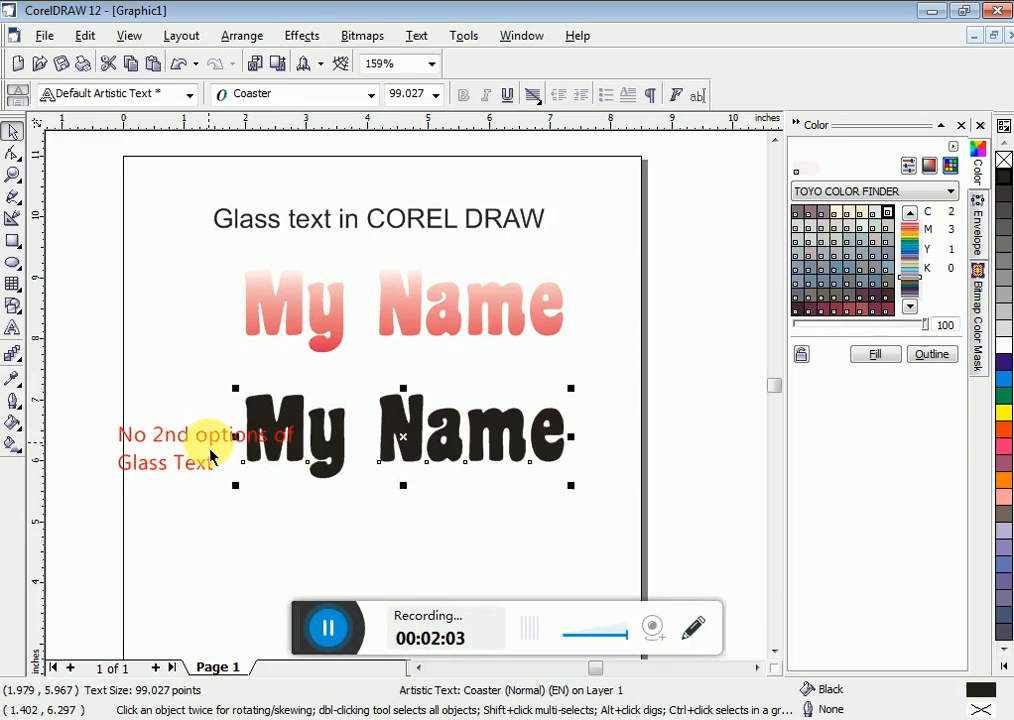
pyautogui.moveTo(324, 475); pyautogui.dragTo(322, 535)
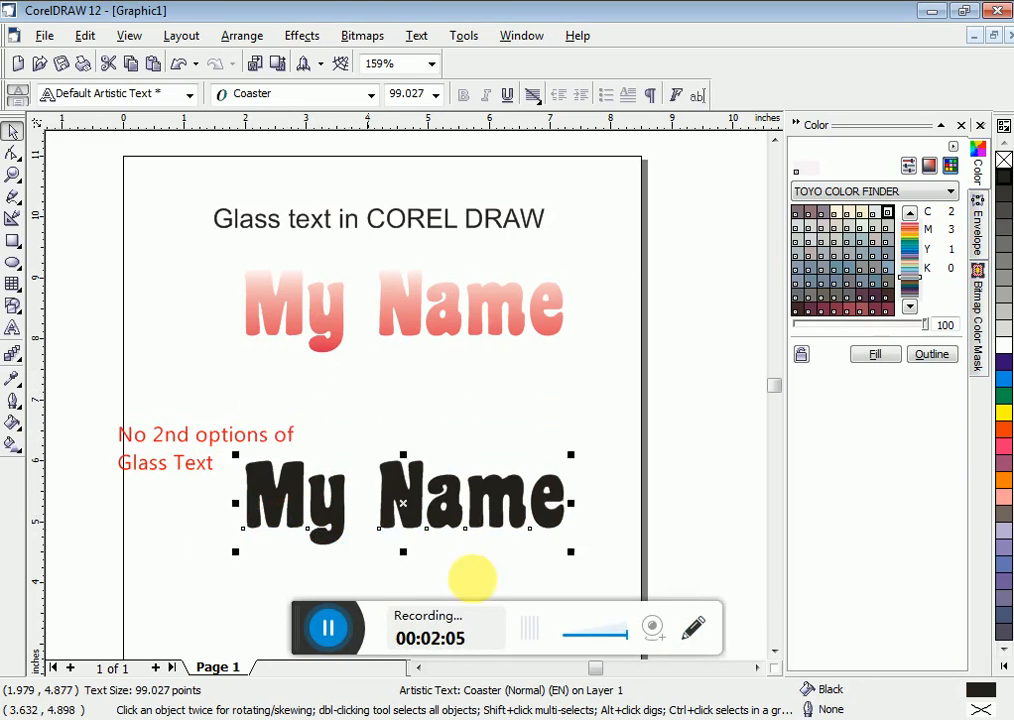
pyautogui.click(690, 627)
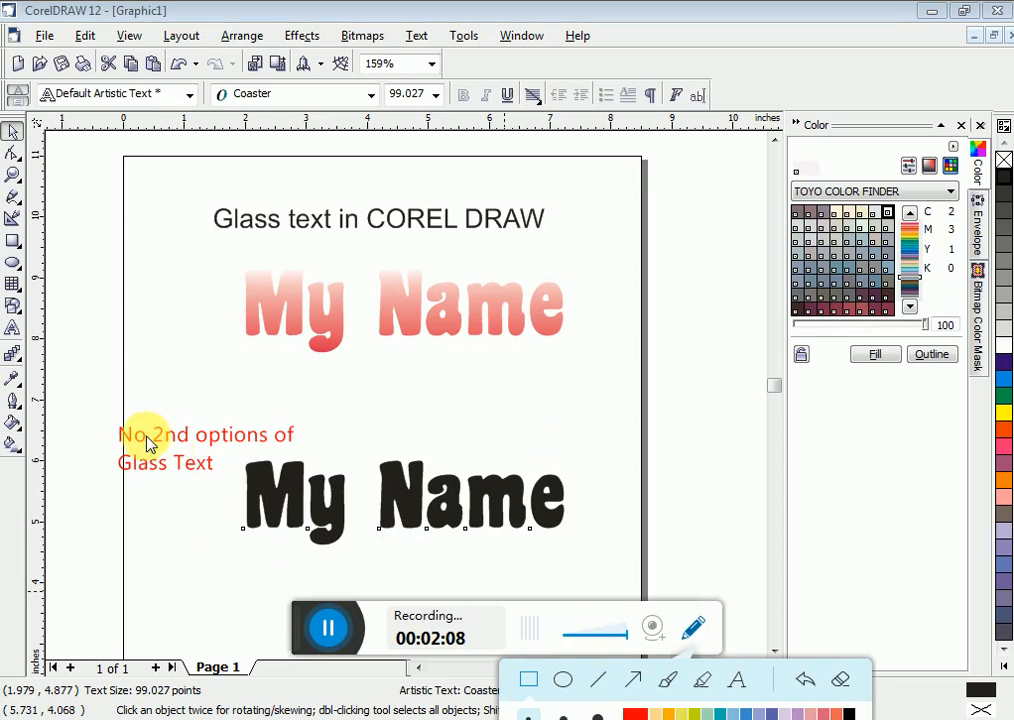
pyautogui.click(528, 685)
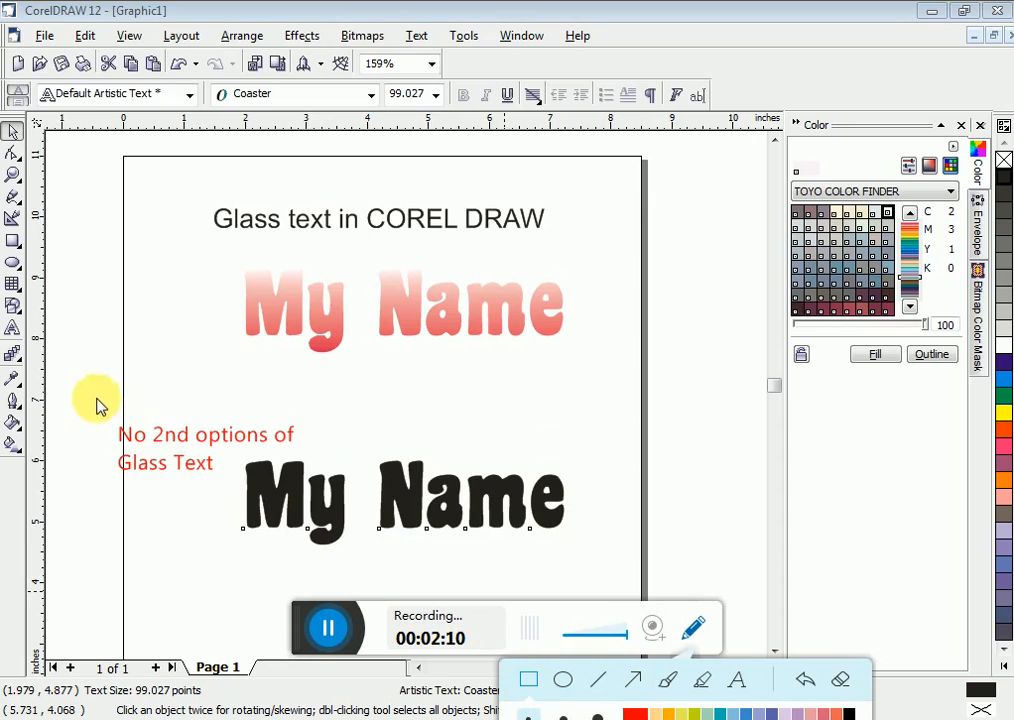
pyautogui.moveTo(91, 398); pyautogui.dragTo(349, 514)
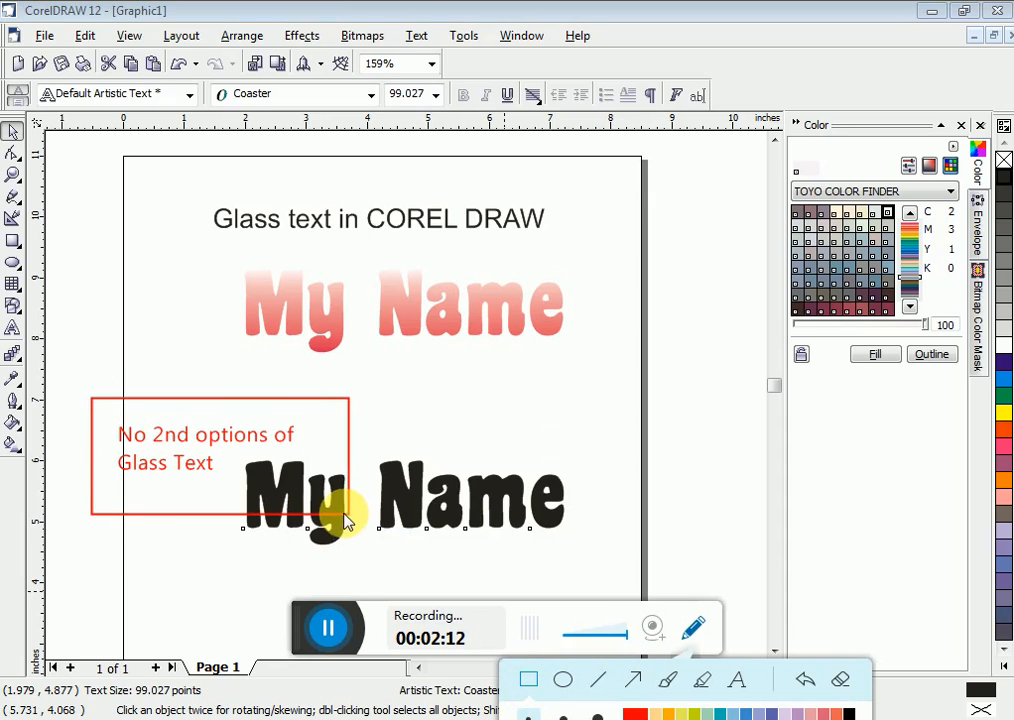
pyautogui.click(842, 682)
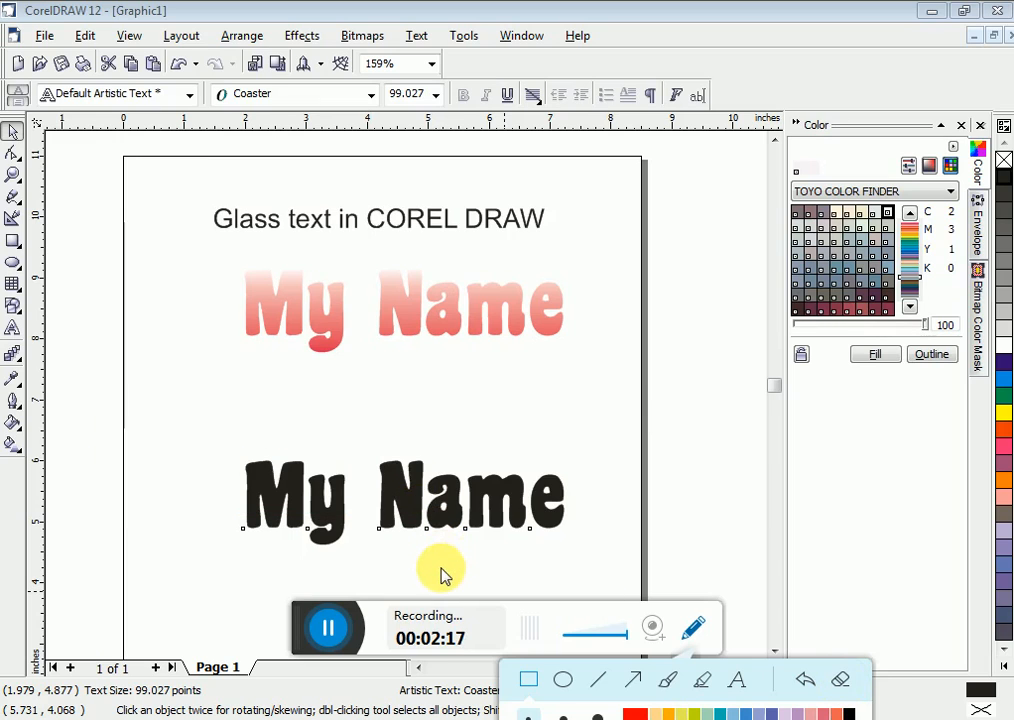
pyautogui.click(464, 419)
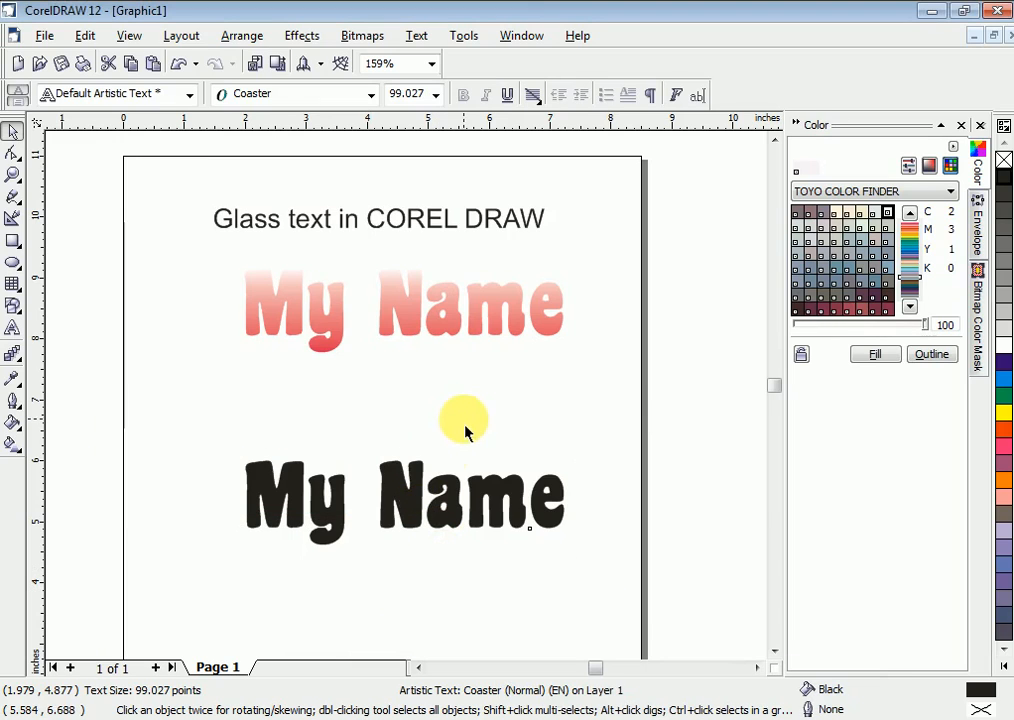
# Step: Apply a linear transparency fading downward to the black "My Name" text and shift the text slightly upward
pyautogui.click(390, 485)
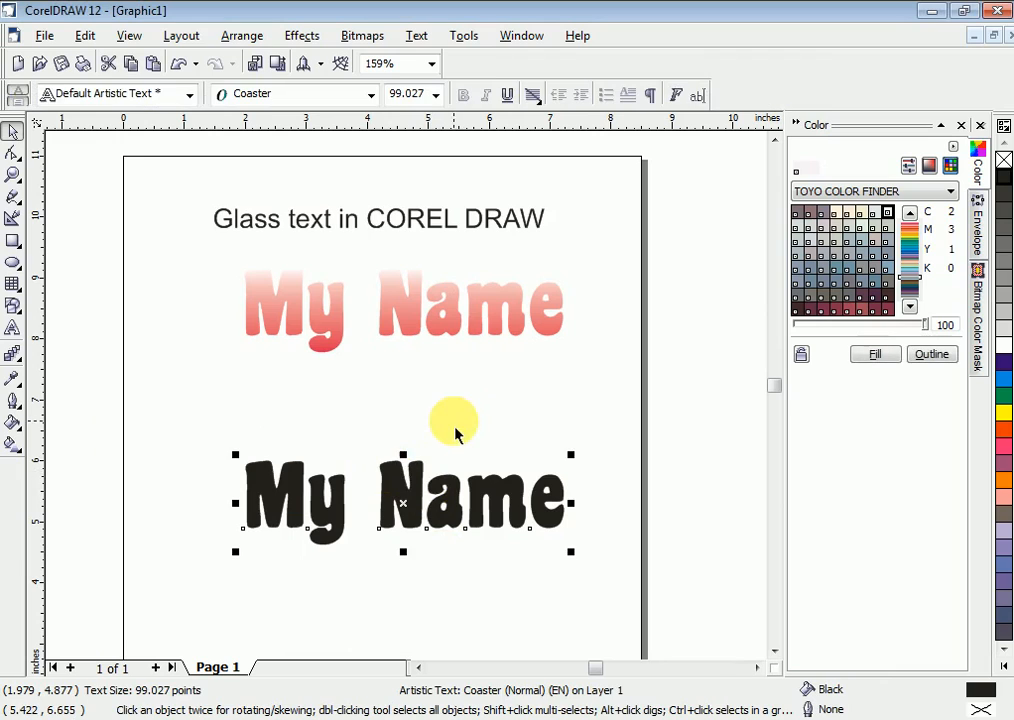
pyautogui.click(20, 353)
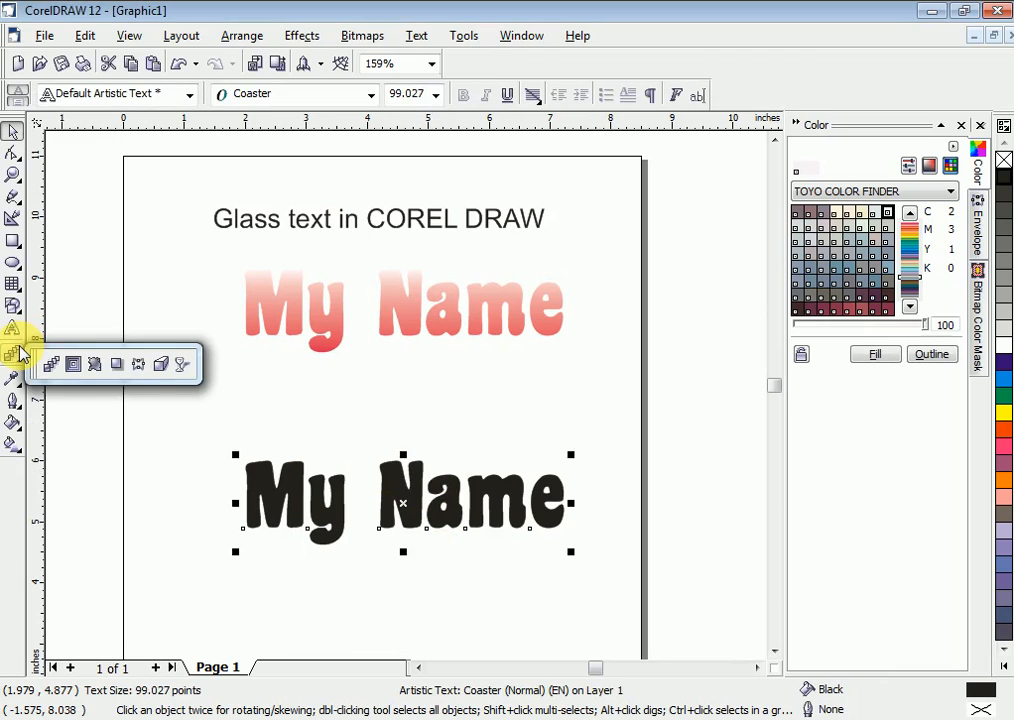
pyautogui.click(181, 364)
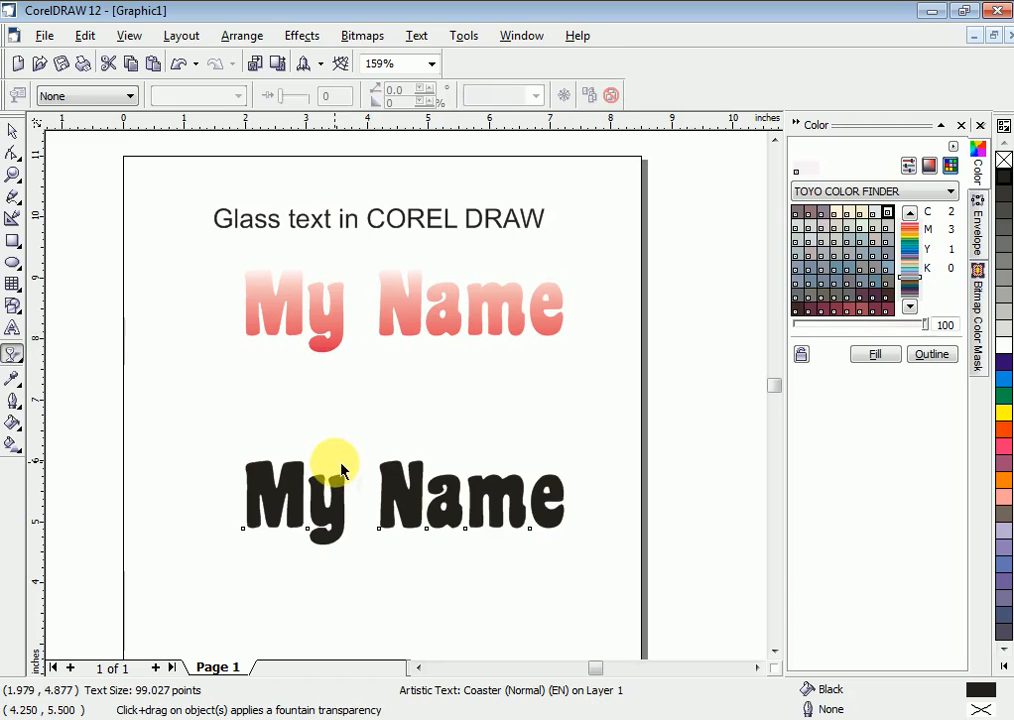
pyautogui.moveTo(340, 484); pyautogui.dragTo(330, 580)
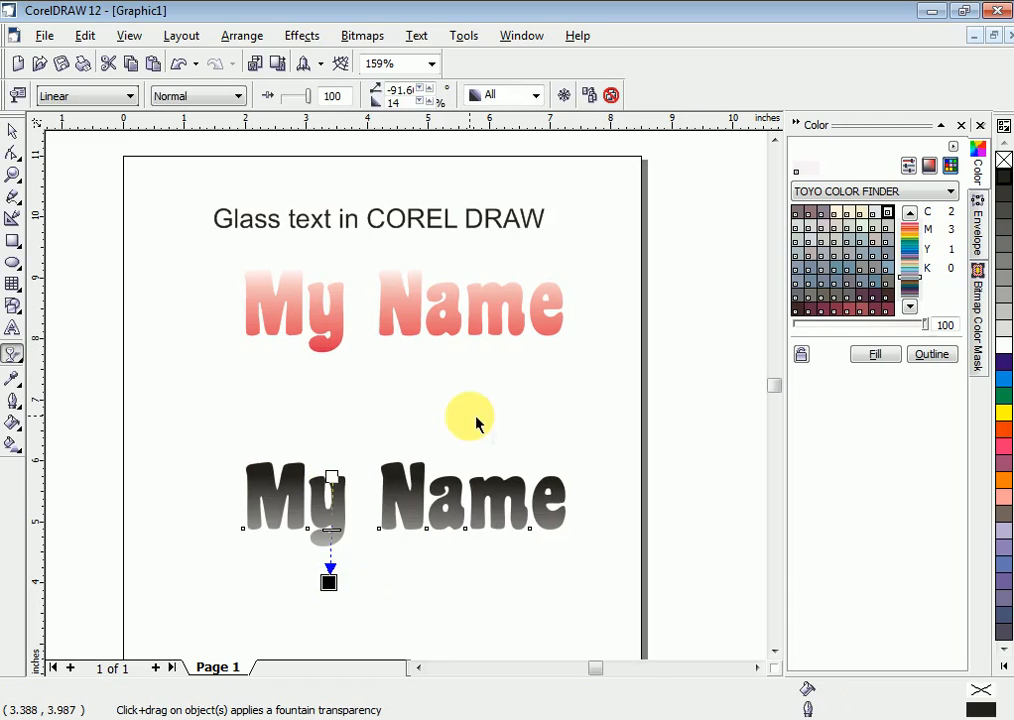
pyautogui.press('space')
pyautogui.moveTo(396, 502); pyautogui.dragTo(392, 487)
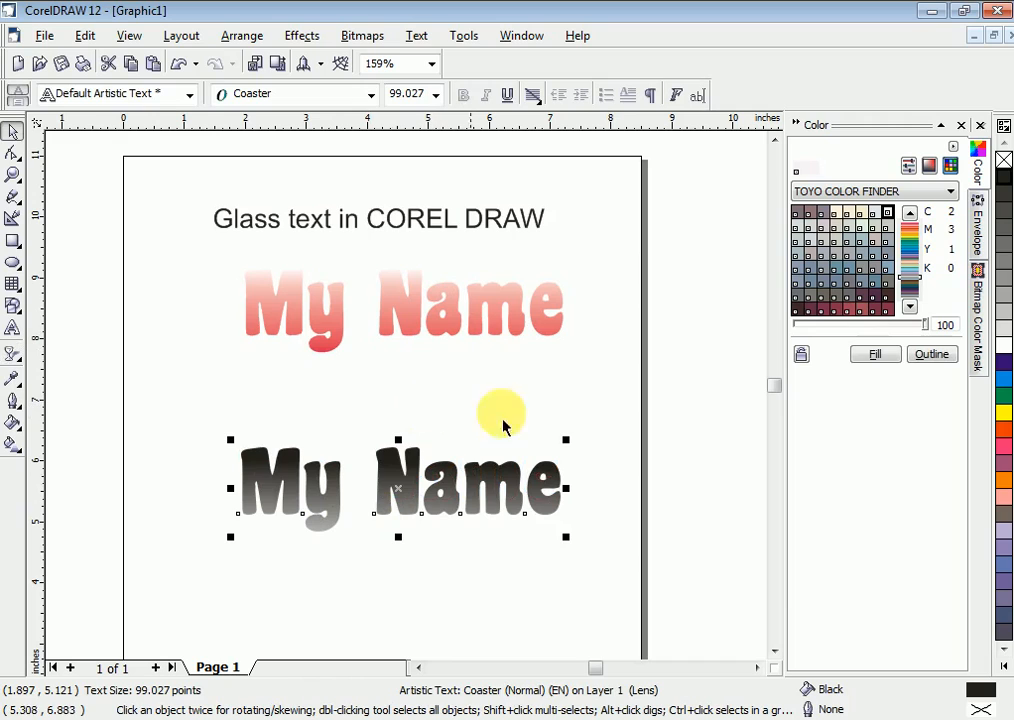
# Step: Recolor the lower "My Name" text orange and stretch its linear transparency from above to below the letters, then deselect it
pyautogui.click(1003, 447)
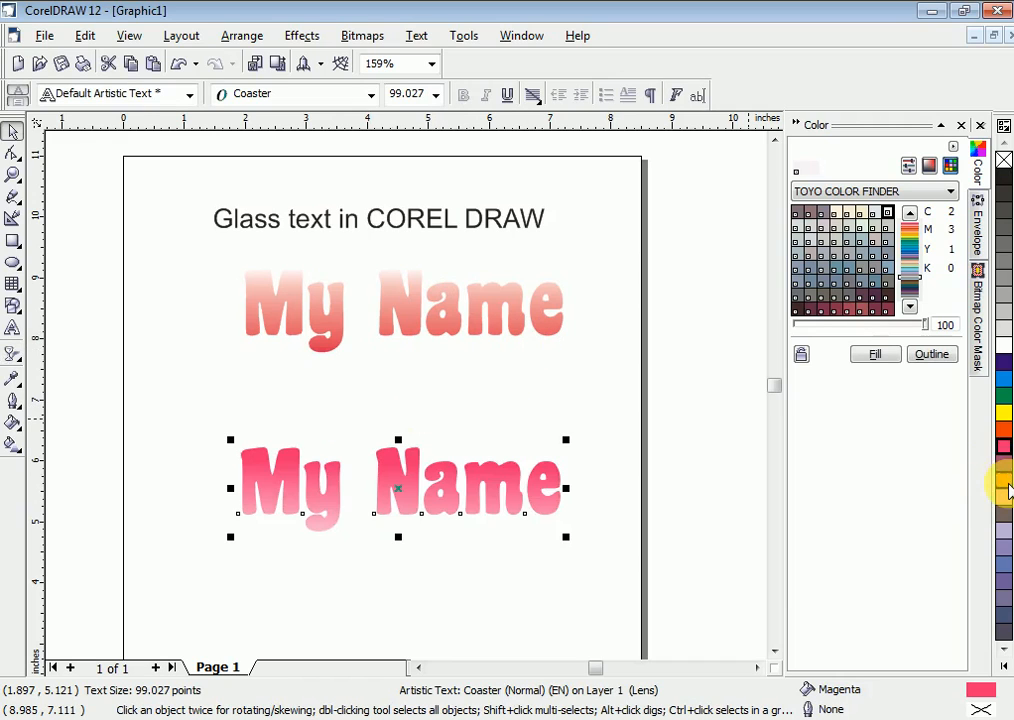
pyautogui.click(1003, 481)
pyautogui.press('space')
pyautogui.moveTo(326, 462); pyautogui.dragTo(331, 395)
pyautogui.moveTo(322, 569); pyautogui.dragTo(330, 597)
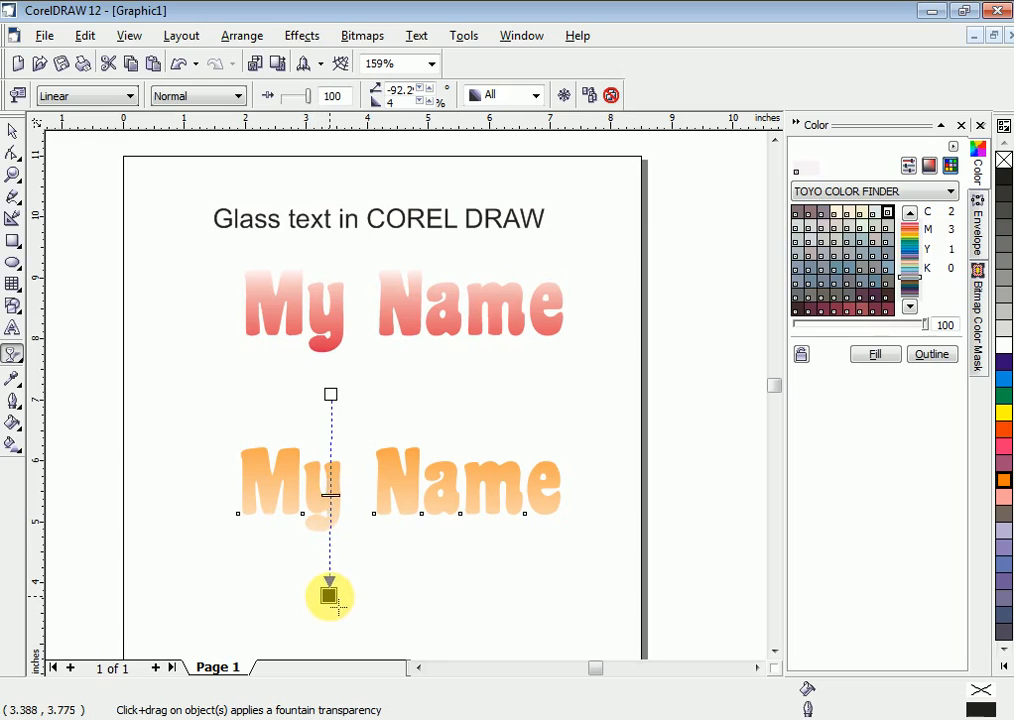
pyautogui.press('space')
pyautogui.click(441, 412)
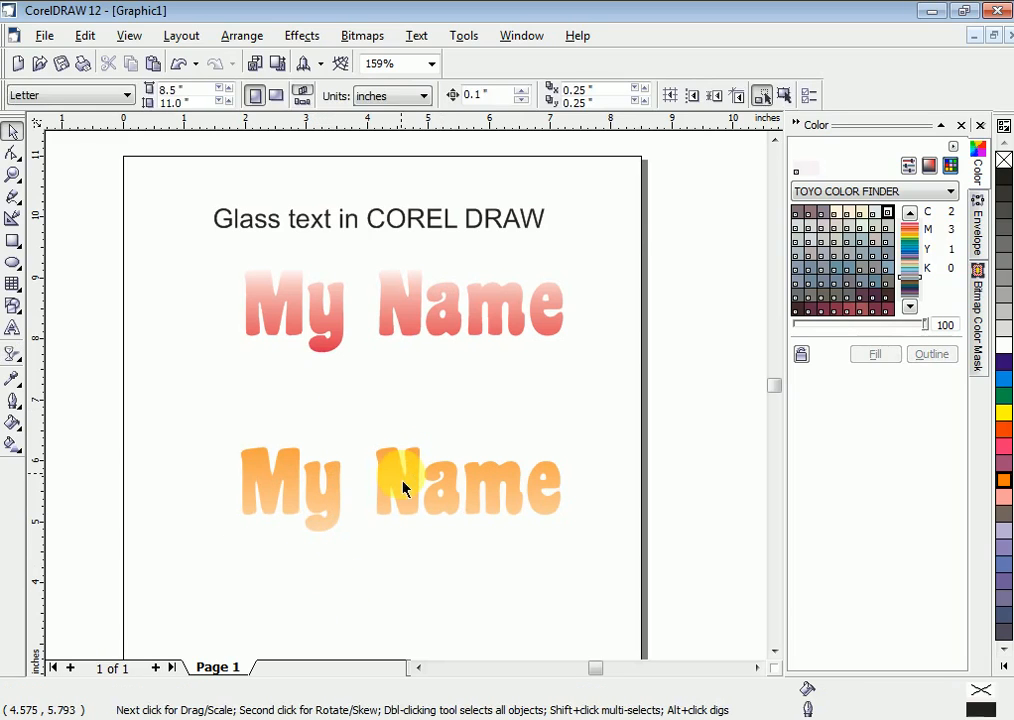
# Step: Duplicate the orange "My Name" text, offset the copy up and to the right, and fill it with blue
pyautogui.click(398, 490)
pyautogui.moveTo(398, 490); pyautogui.dragTo(437, 428)
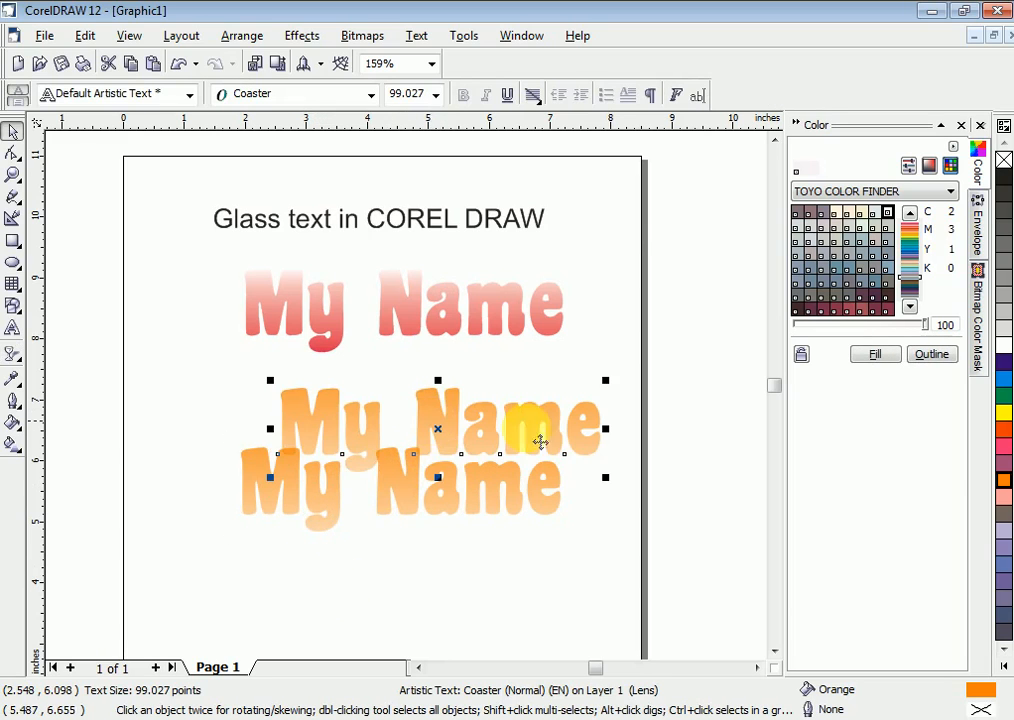
pyautogui.click(1003, 362)
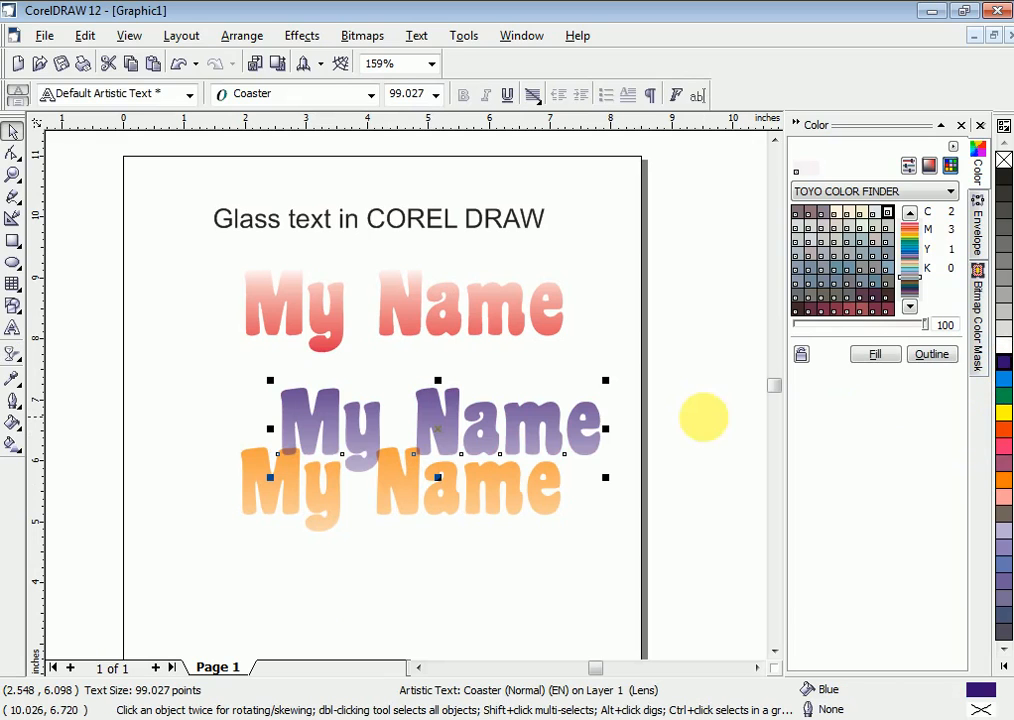
# Step: Reverse the blue copy's linear transparency so the letters fade toward the top and are more solid at the bottom
pyautogui.press('space')
pyautogui.moveTo(372, 540); pyautogui.dragTo(484, 298)
pyautogui.moveTo(372, 336); pyautogui.dragTo(464, 556)
pyautogui.moveTo(481, 295); pyautogui.dragTo(469, 292)
pyautogui.press('space')
pyautogui.click(371, 394)
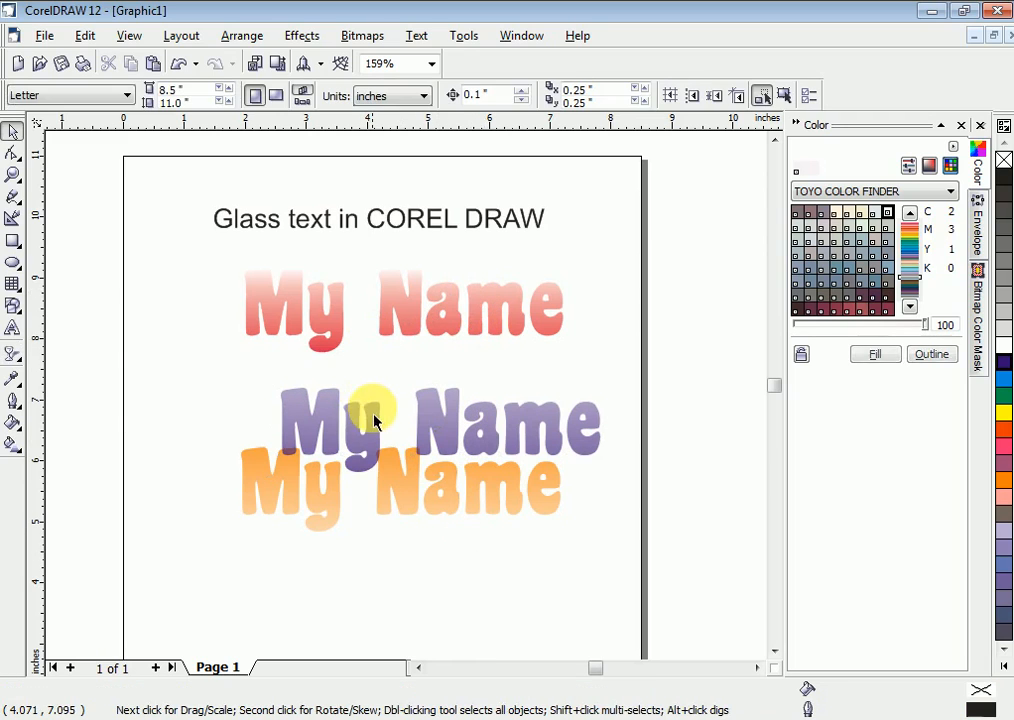
# Step: Overlay the blue copy on the orange "My Name" text with a slight offset and place it behind the orange text
pyautogui.moveTo(372, 416); pyautogui.dragTo(346, 492)
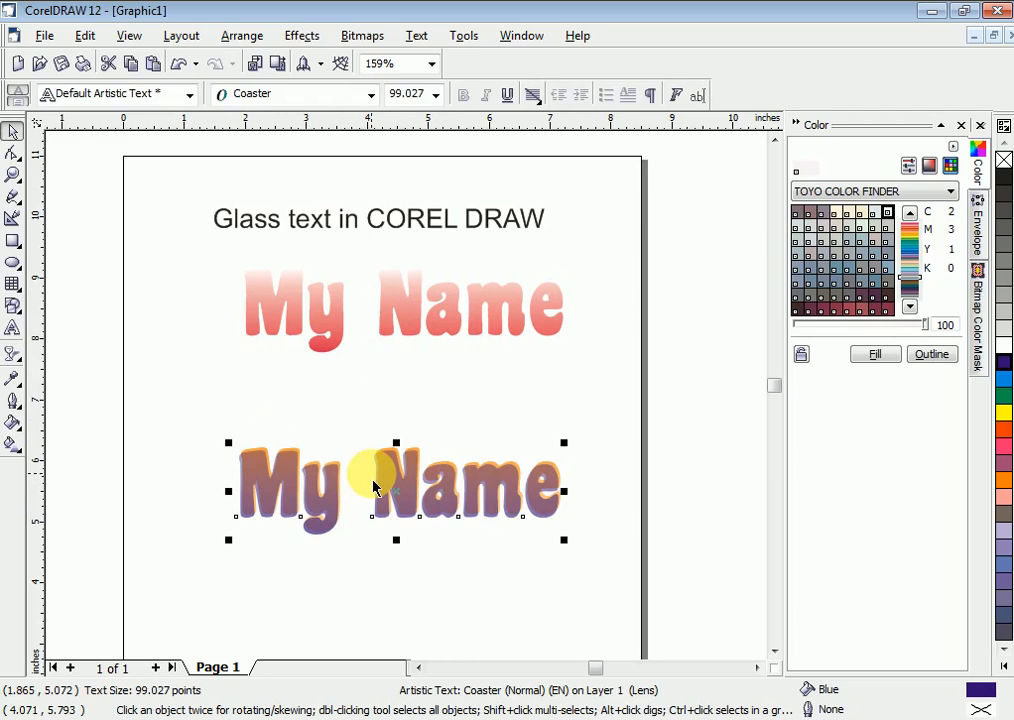
pyautogui.click(335, 437)
pyautogui.moveTo(200, 411); pyautogui.dragTo(570, 589)
pyautogui.click(186, 373)
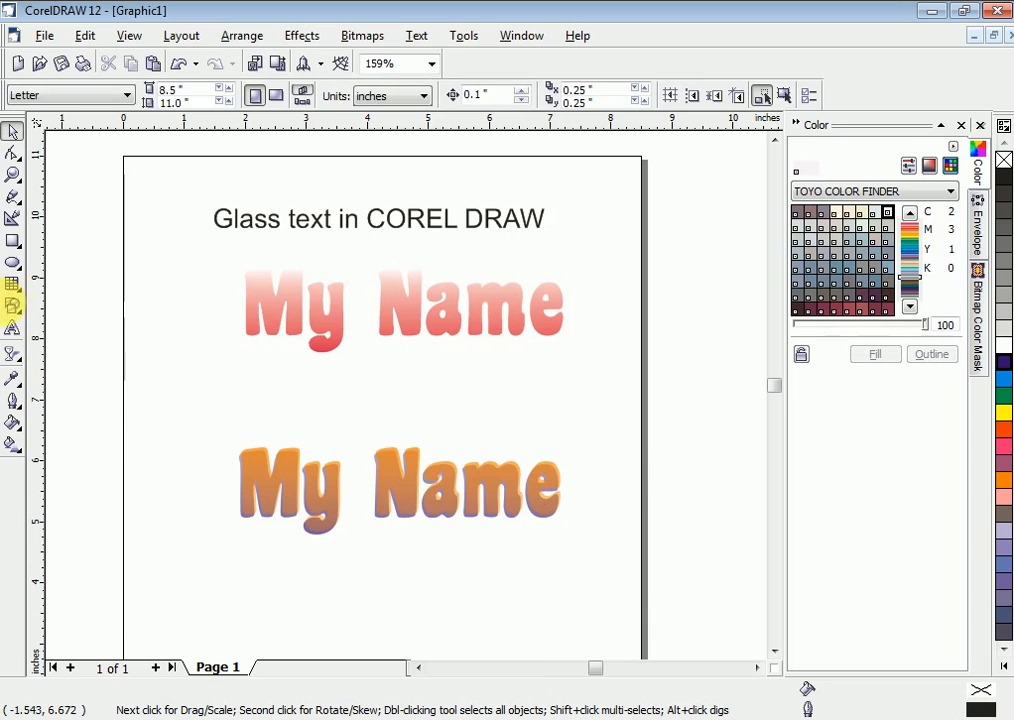
# Step: Examine the color blending and offset edges of the overlapped orange and blue "My Name" text up close
pyautogui.press('z')
pyautogui.moveTo(163, 389); pyautogui.dragTo(627, 590)
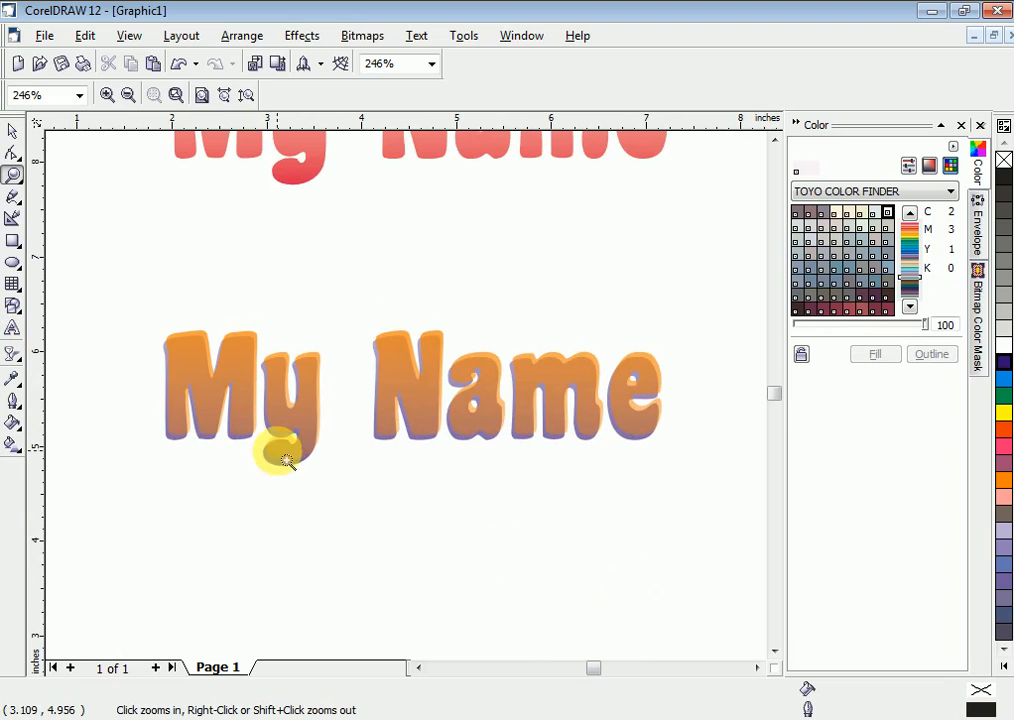
pyautogui.rightClick(385, 419)
pyautogui.moveTo(203, 424); pyautogui.dragTo(600, 570)
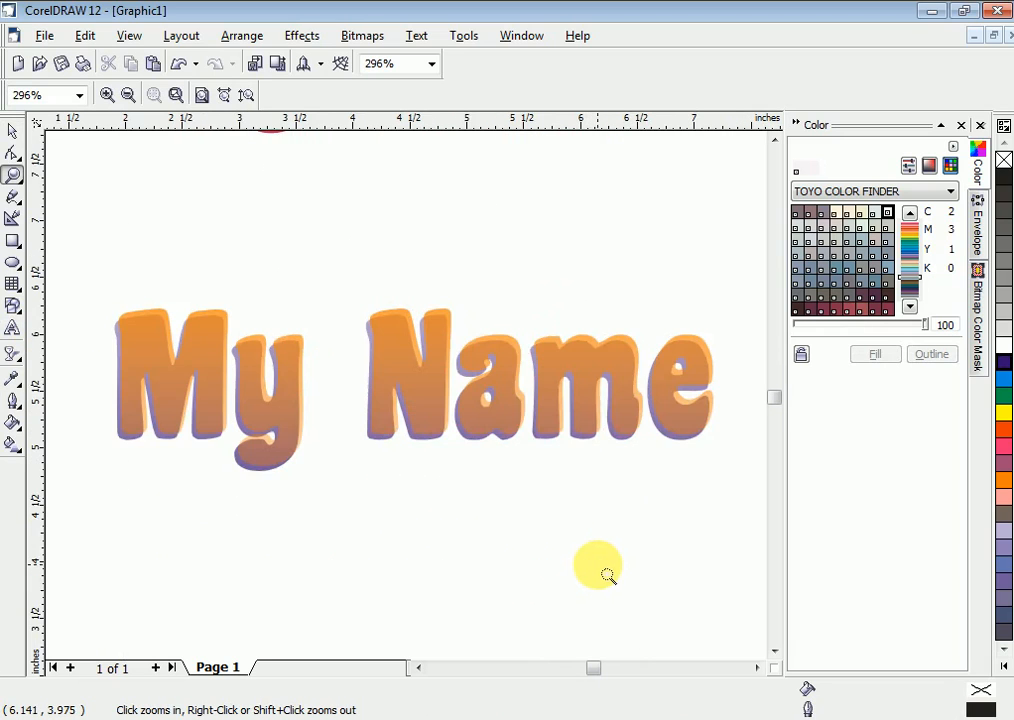
pyautogui.rightClick(608, 576)
pyautogui.moveTo(212, 420); pyautogui.dragTo(612, 587)
pyautogui.rightClick(480, 436)
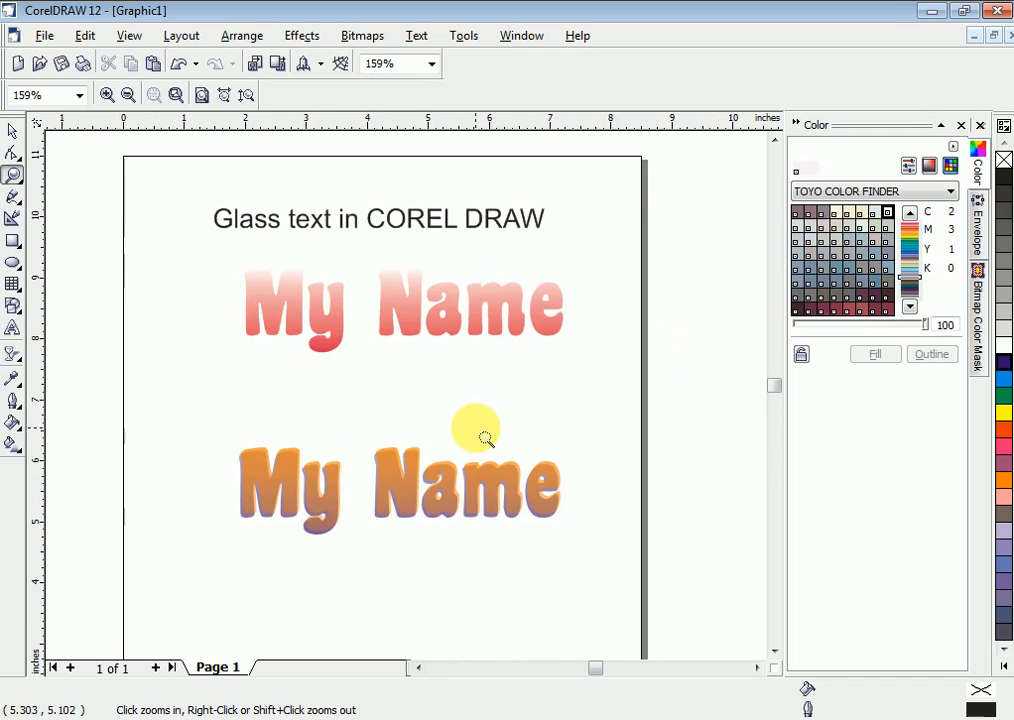
# Step: Move one copy away from the overlapped "My Name" text, undo the move, and deselect
pyautogui.press('space')
pyautogui.moveTo(423, 485); pyautogui.dragTo(466, 427)
pyautogui.hotkey('ctrl', 'z')
pyautogui.press('Escape')
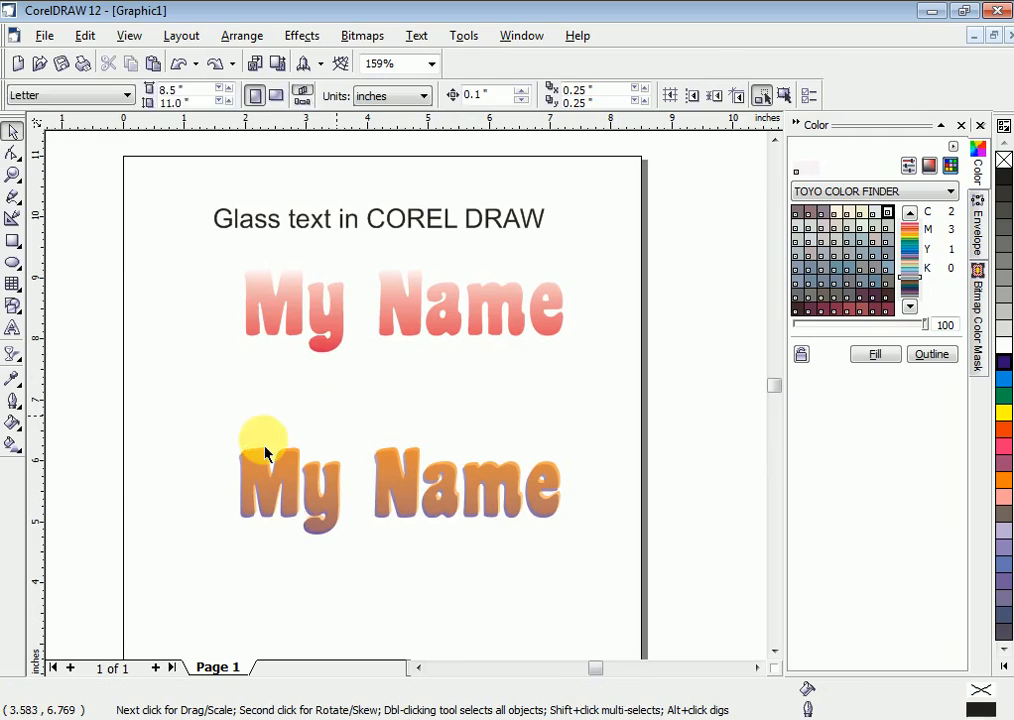
# Step: Zoom in on the lower overlapped "My Name" text to inspect the finished glass effect
pyautogui.press('F2')
pyautogui.moveTo(204, 425); pyautogui.dragTo(594, 586)
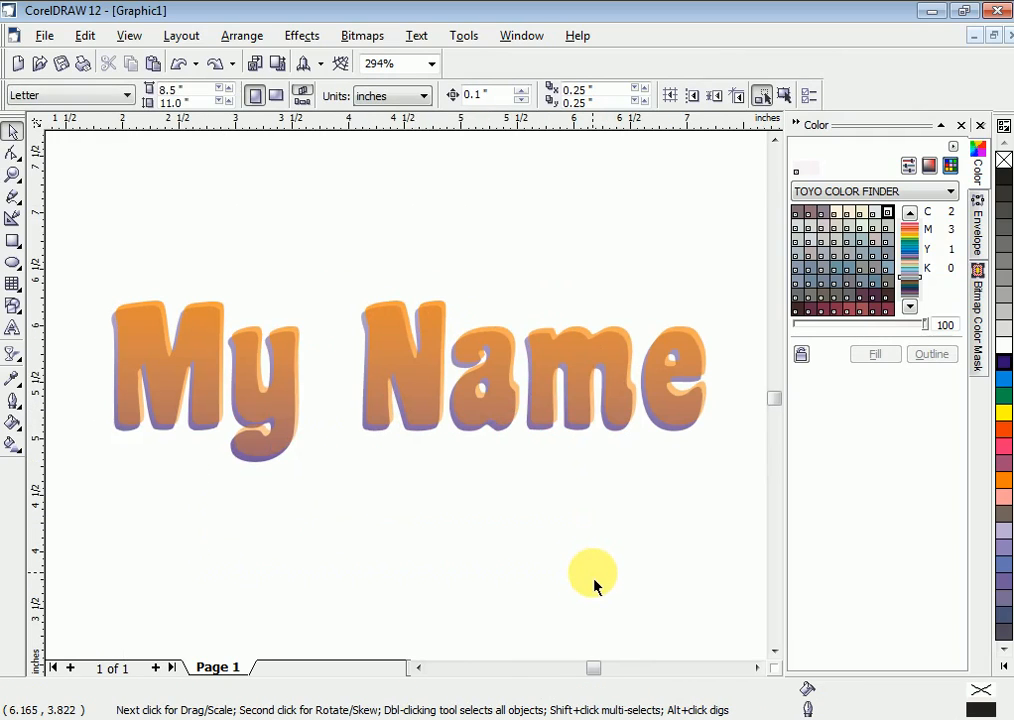